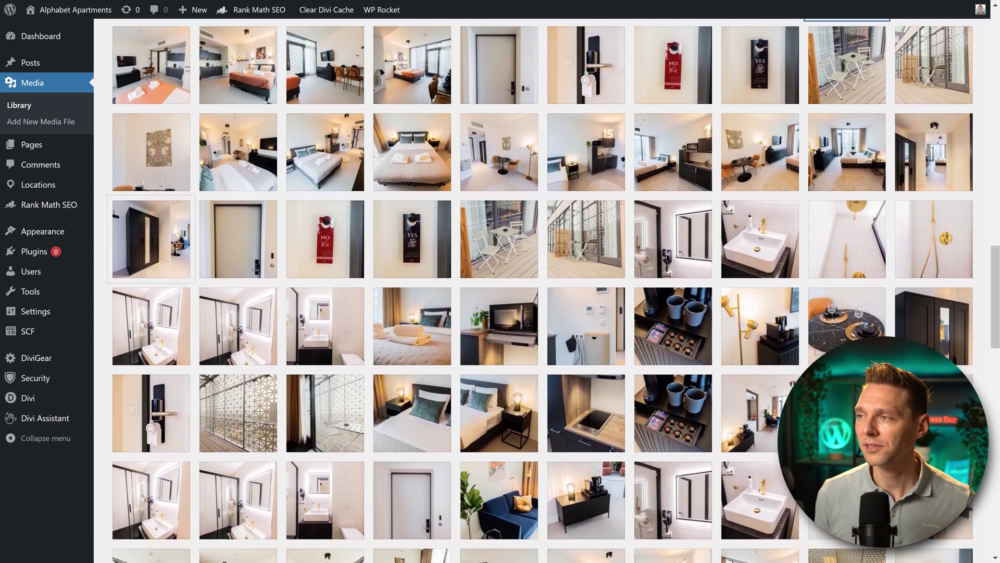
- Scroll further down the Media Library grid of apartment photos
{"action": "scroll", "coordinate": [852, 151], "scroll_direction": "down", "scroll_amount": 1}
{"action": "scroll", "coordinate": [541, 292], "scroll_direction": "down", "scroll_amount": 1}
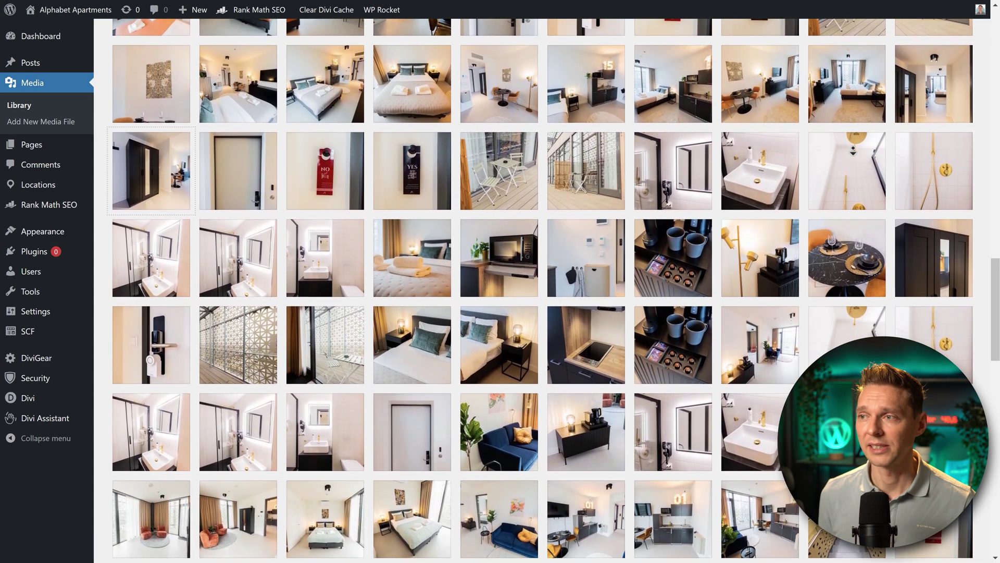
{"action": "scroll", "coordinate": [542, 292], "scroll_direction": "down", "scroll_amount": 1}
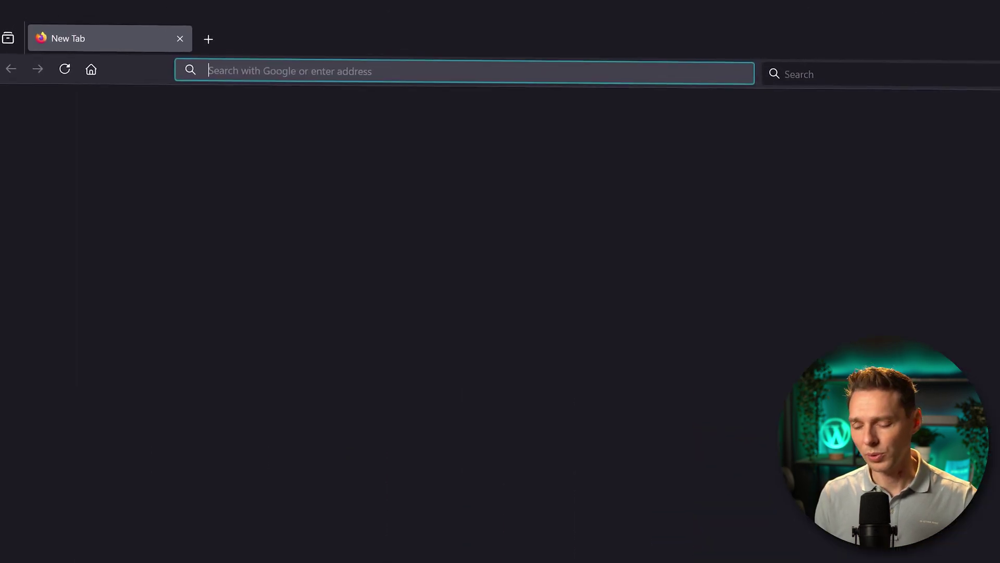
- Go to wp.discount/mediacleaner to load the Media Cleaner Pro product page
{"action": "type", "text": "wp.discount."}
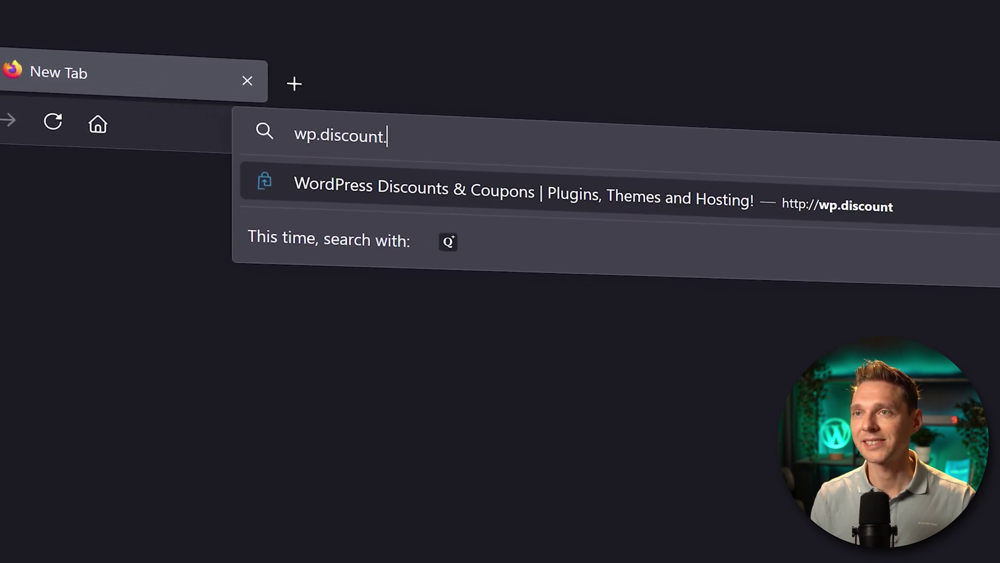
{"action": "key", "text": "BackSpace"}
{"action": "type", "text": "/mediac"}
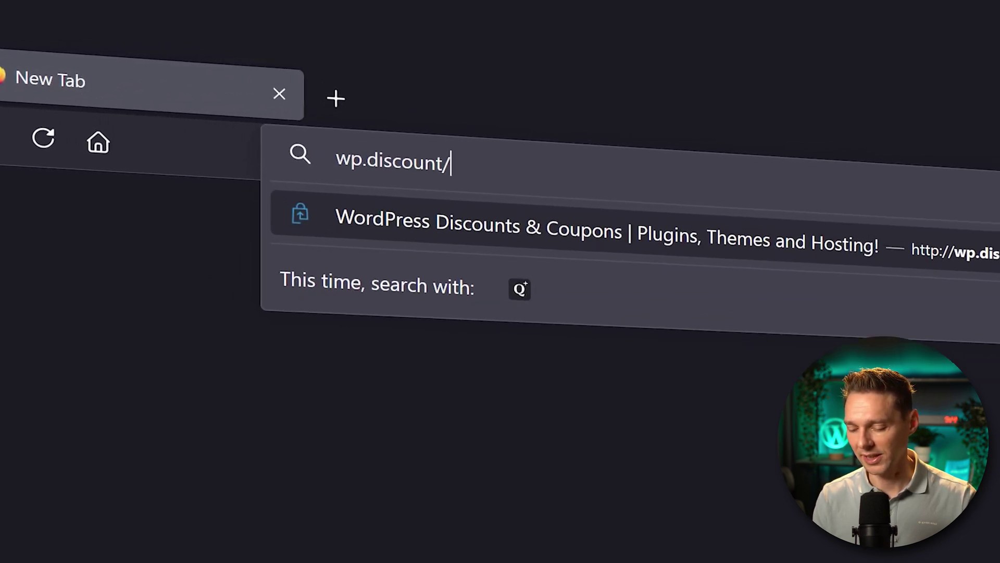
{"action": "type", "text": "leaner"}
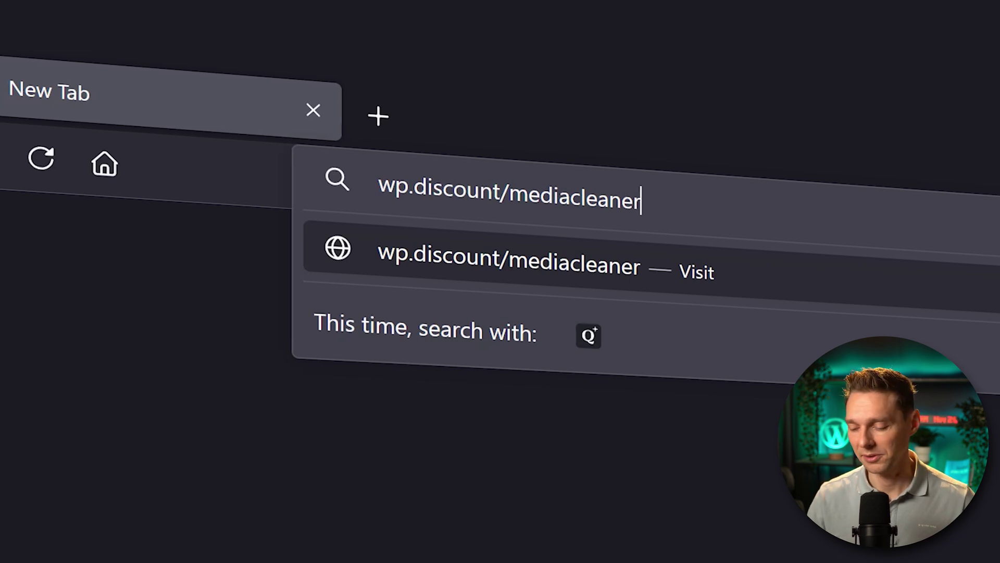
{"action": "key", "text": "Return"}
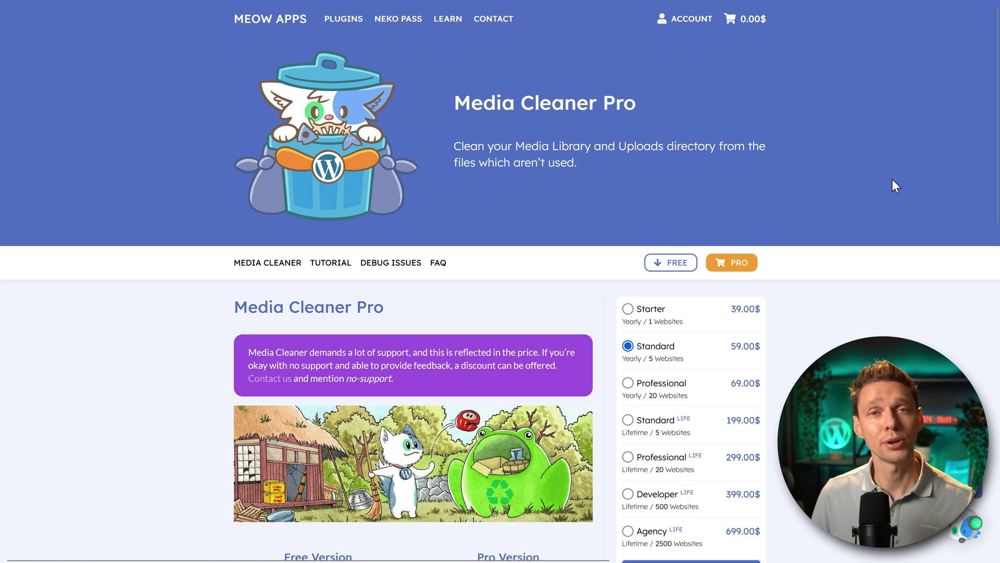
{"action": "scroll", "coordinate": [892, 179], "scroll_direction": "down", "scroll_amount": 3}
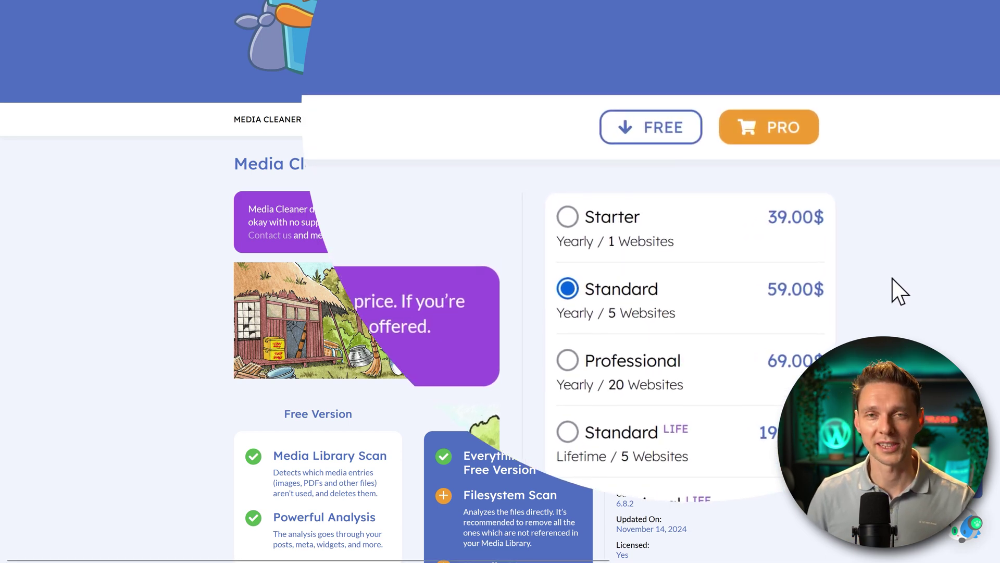
- Follow the FREE link and download the Media Cleaner plugin zip from wordpress.org
{"action": "left_click", "coordinate": [641, 134]}
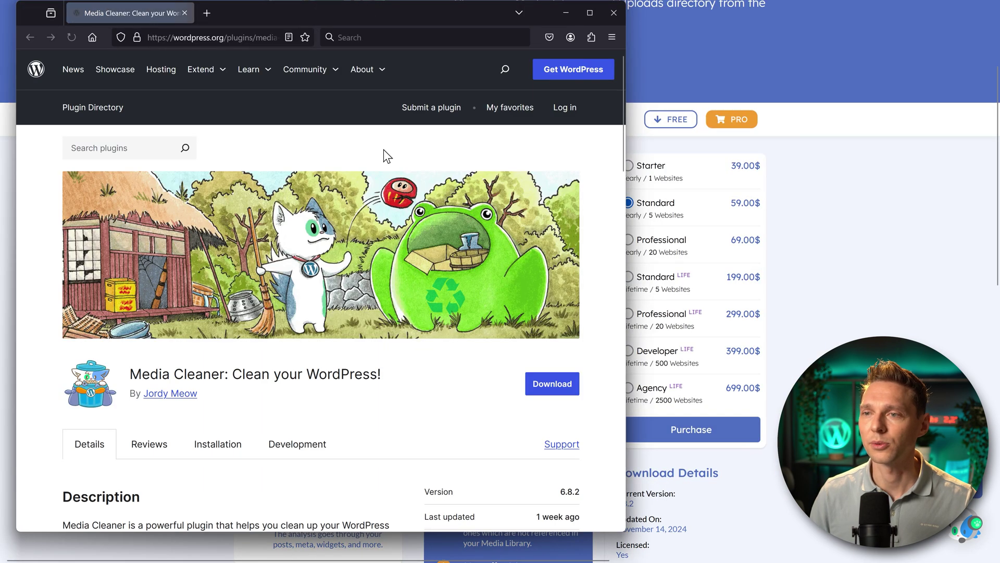
{"action": "scroll", "coordinate": [530, 273], "scroll_direction": "down", "scroll_amount": 2}
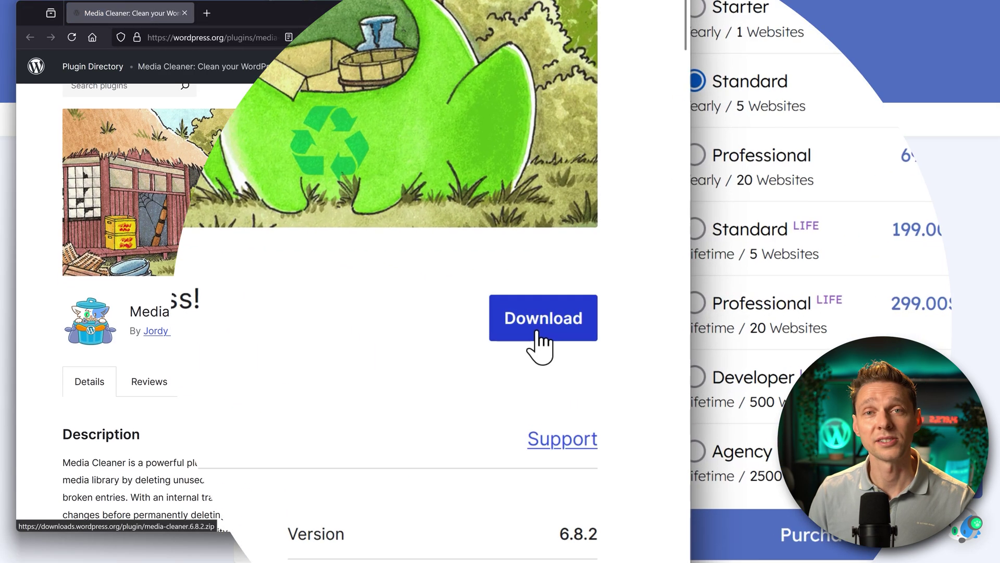
{"action": "left_click", "coordinate": [552, 321]}
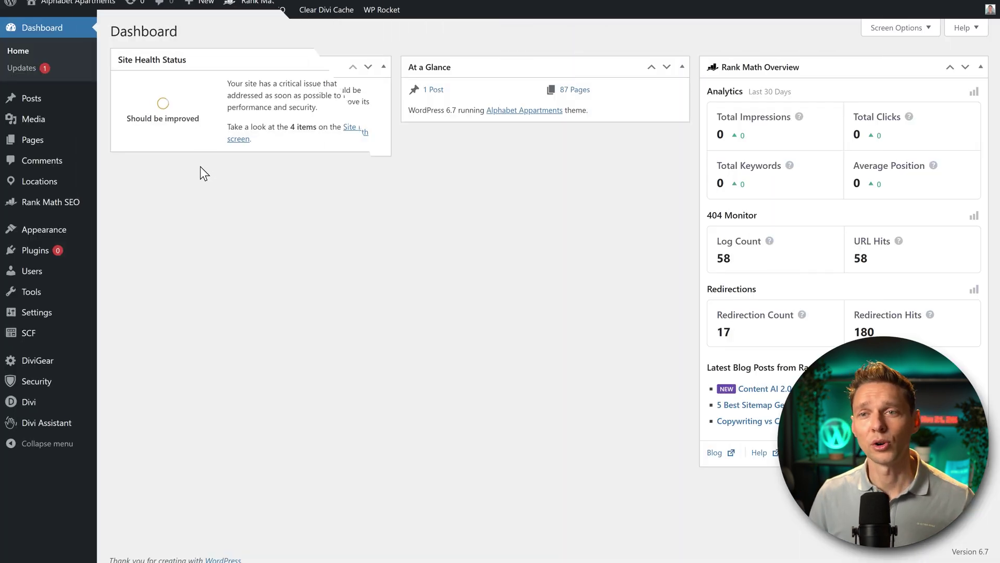
- Upload media-cleaner.6.8.2.zip through Add New Plugin and install it
{"action": "mouse_move", "coordinate": [39, 256]}
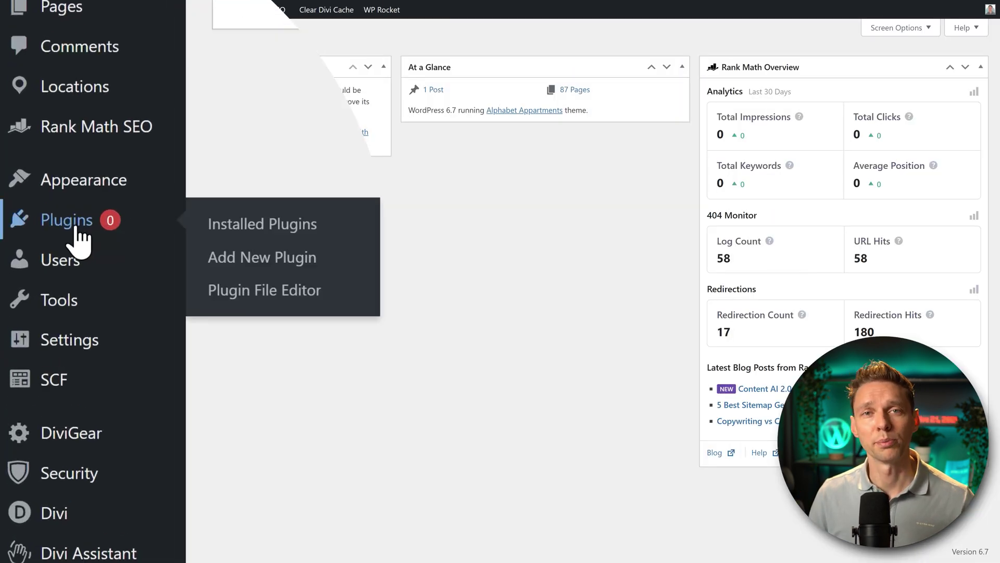
{"action": "left_click", "coordinate": [283, 259]}
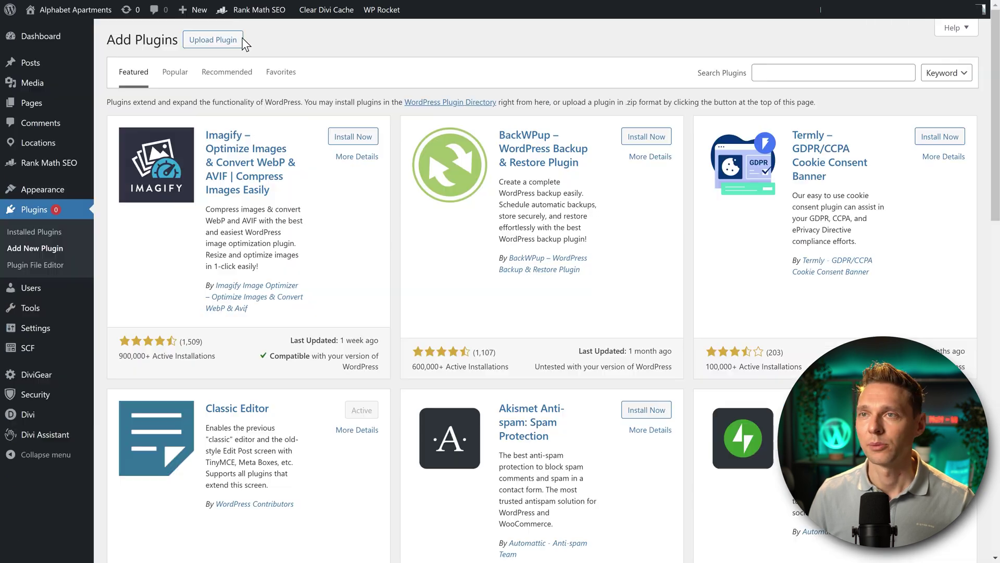
{"action": "left_click", "coordinate": [262, 71]}
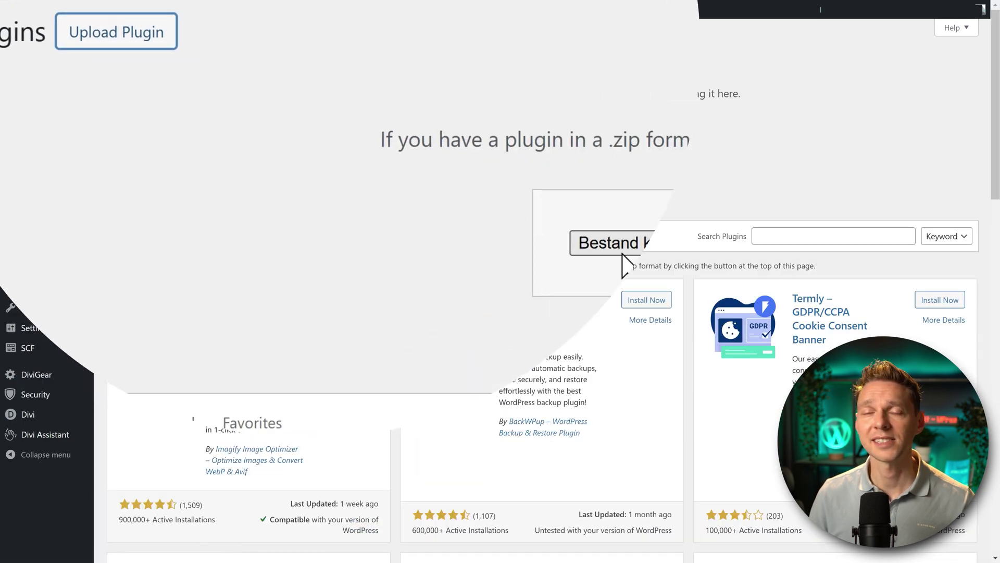
{"action": "left_click", "coordinate": [478, 153]}
{"action": "left_click", "coordinate": [415, 193]}
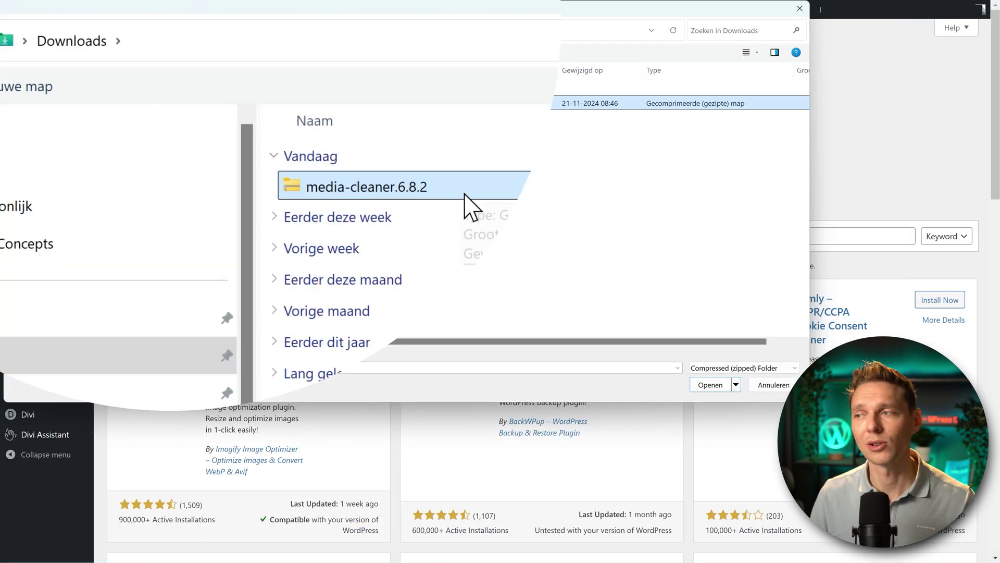
{"action": "left_click", "coordinate": [712, 386]}
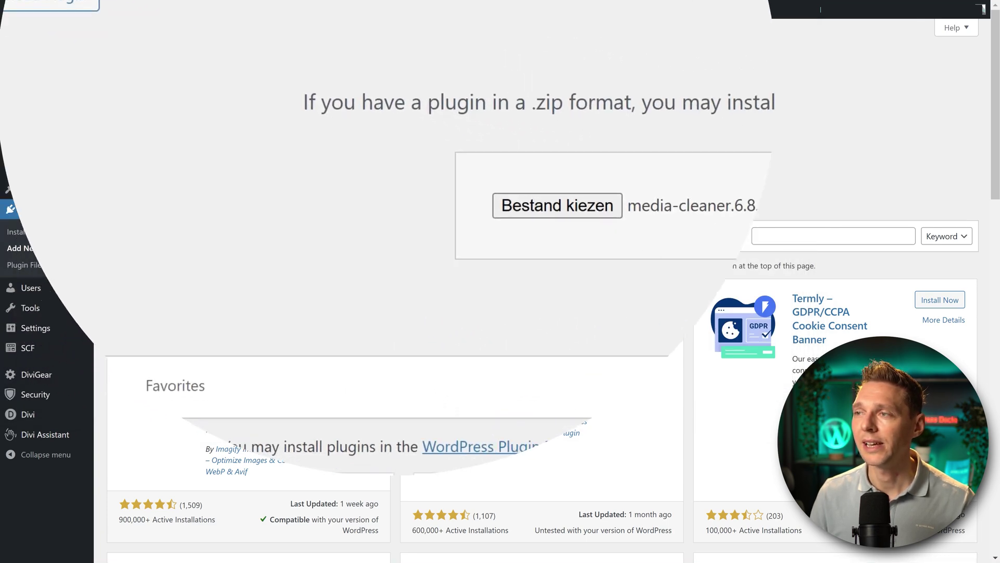
{"action": "left_click", "coordinate": [709, 179]}
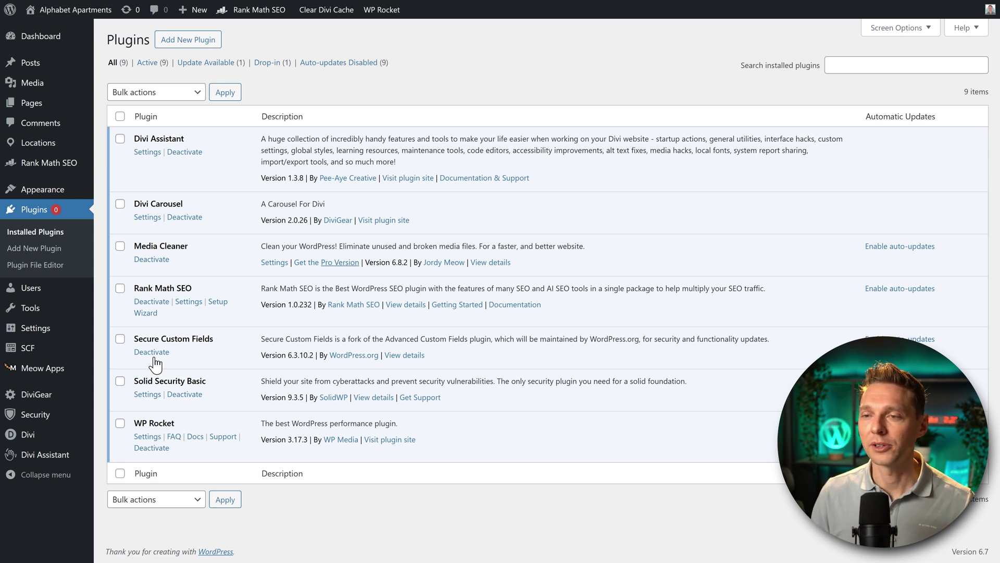
- Deactivate WP Rocket with 'No, deactivate and snooze this message' instead of Safe Mode
{"action": "left_click", "coordinate": [152, 448]}
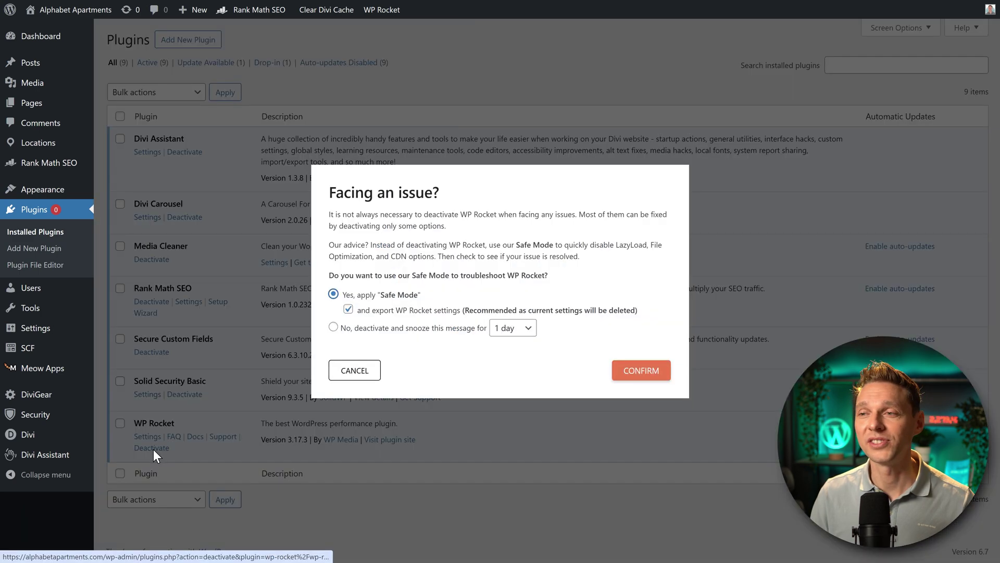
{"action": "left_click", "coordinate": [334, 326]}
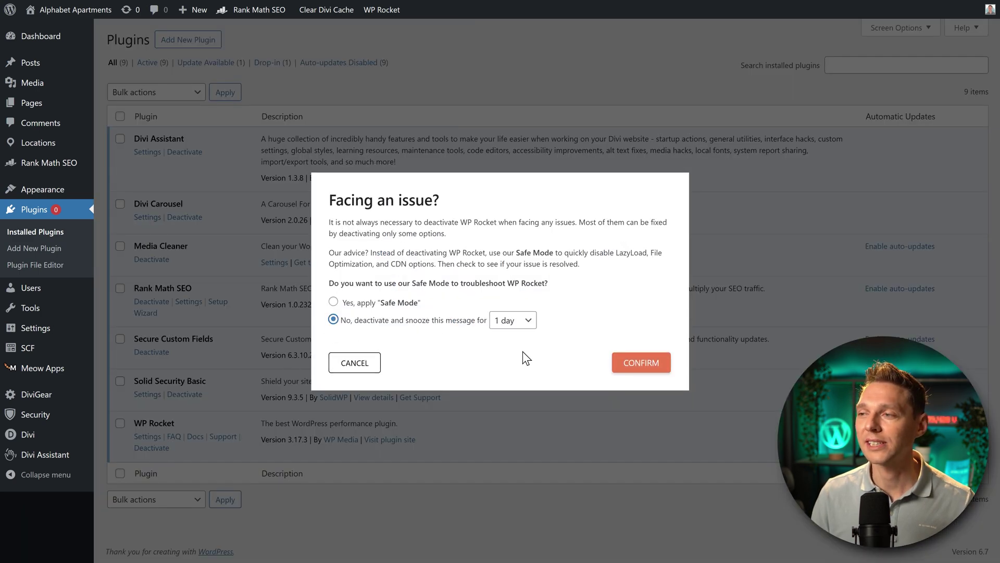
{"action": "left_click", "coordinate": [642, 368]}
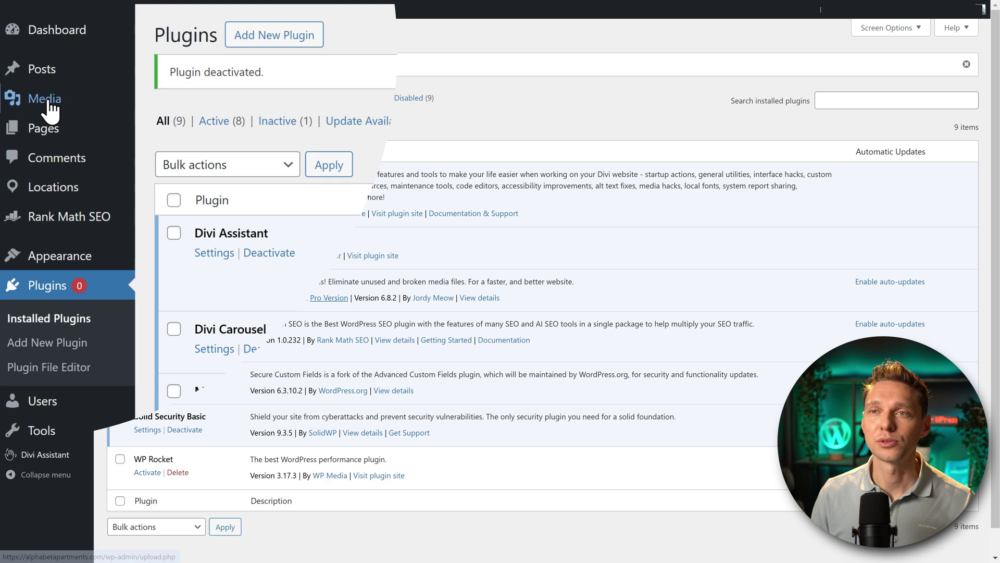
{"action": "mouse_move", "coordinate": [50, 107]}
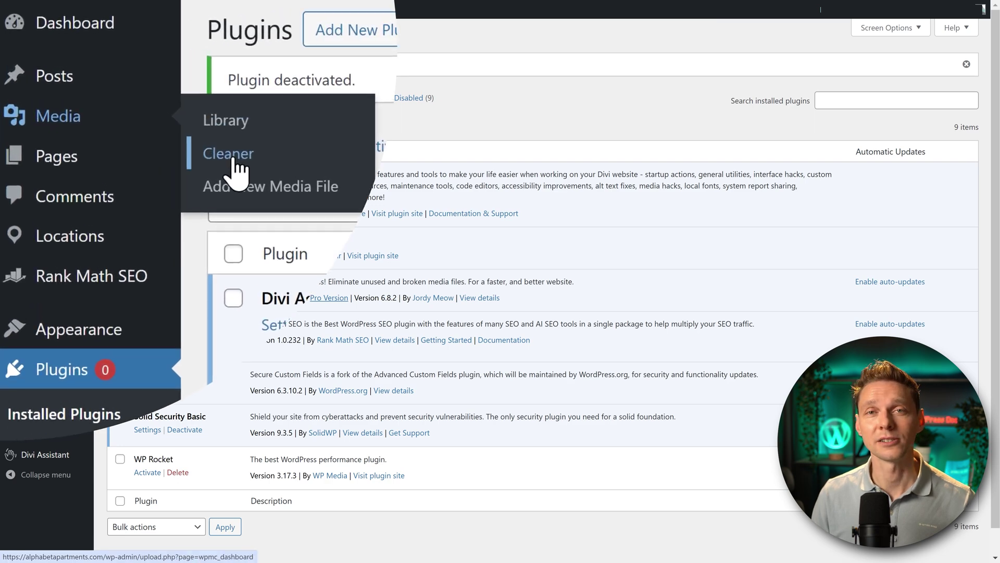
- Open Media > Cleaner to reach the Media Cleaner dashboard
{"action": "left_click", "coordinate": [233, 158]}
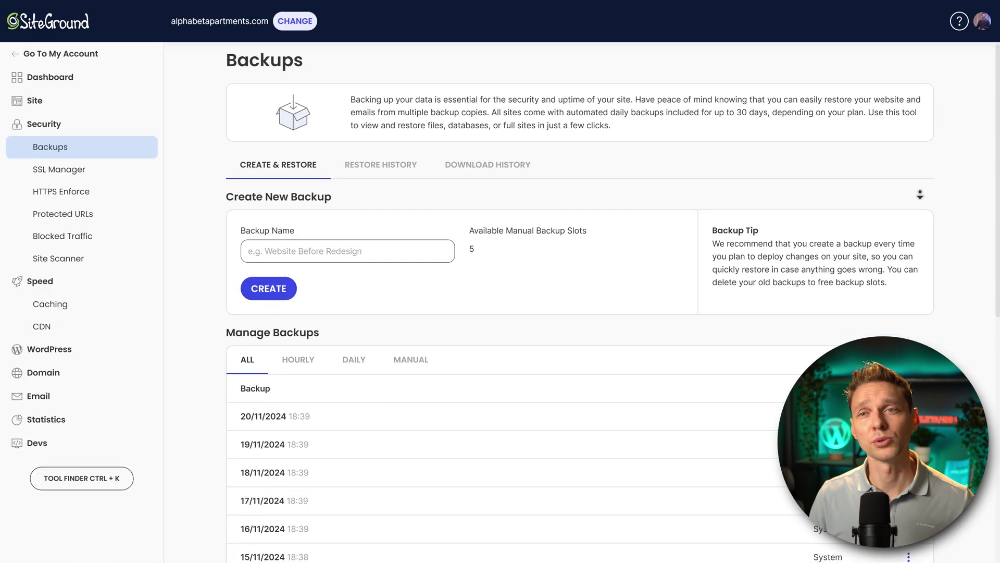
{"action": "scroll", "coordinate": [579, 312], "scroll_direction": "down", "scroll_amount": 1}
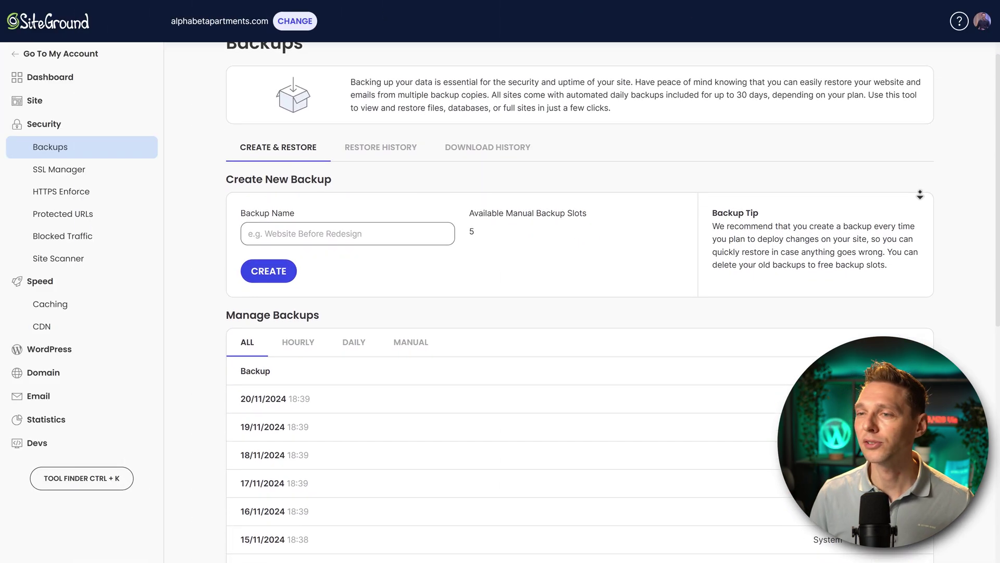
{"action": "scroll", "coordinate": [920, 194], "scroll_direction": "down", "scroll_amount": 1}
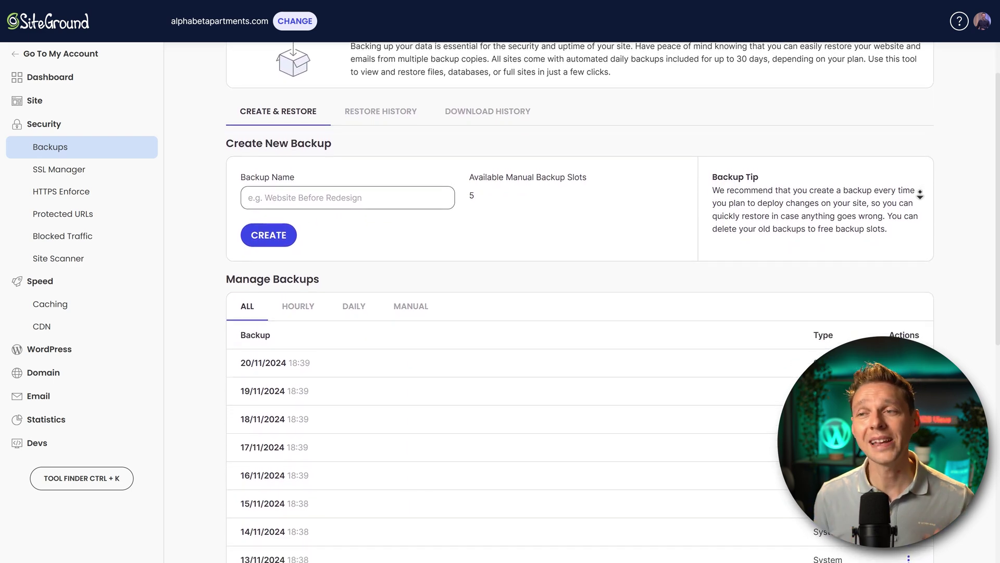
{"action": "scroll", "coordinate": [920, 194], "scroll_direction": "down", "scroll_amount": 1}
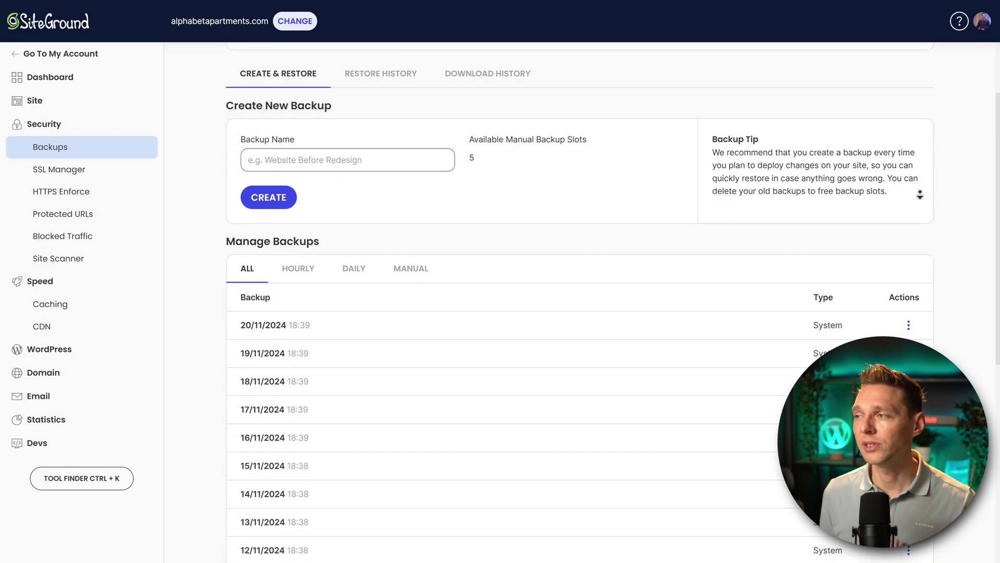
{"action": "scroll", "coordinate": [920, 193], "scroll_direction": "down", "scroll_amount": 1}
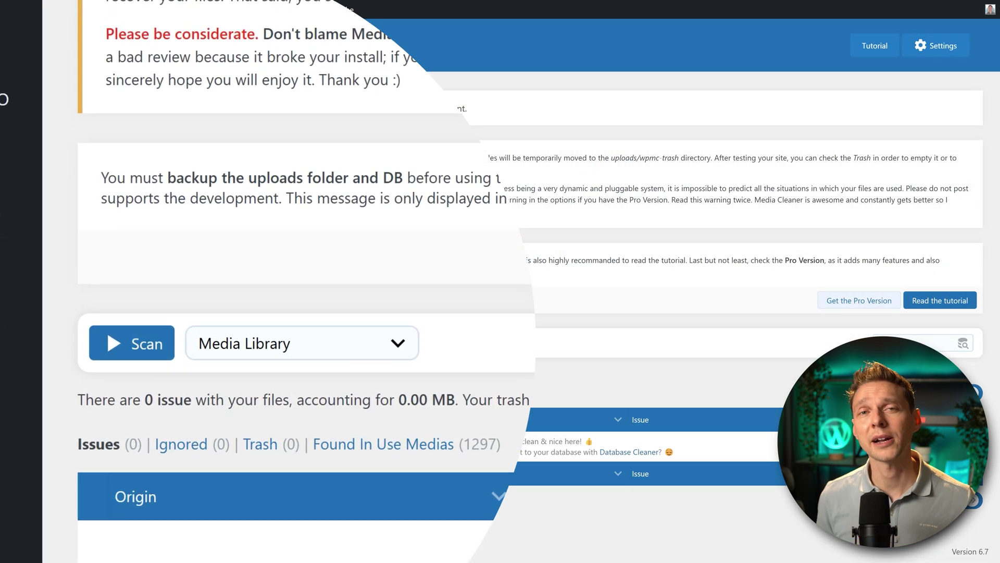
- Scan the Media Library with Media Cleaner, finding 3080 issues totalling 4832.75 MB
{"action": "left_click", "coordinate": [129, 347]}
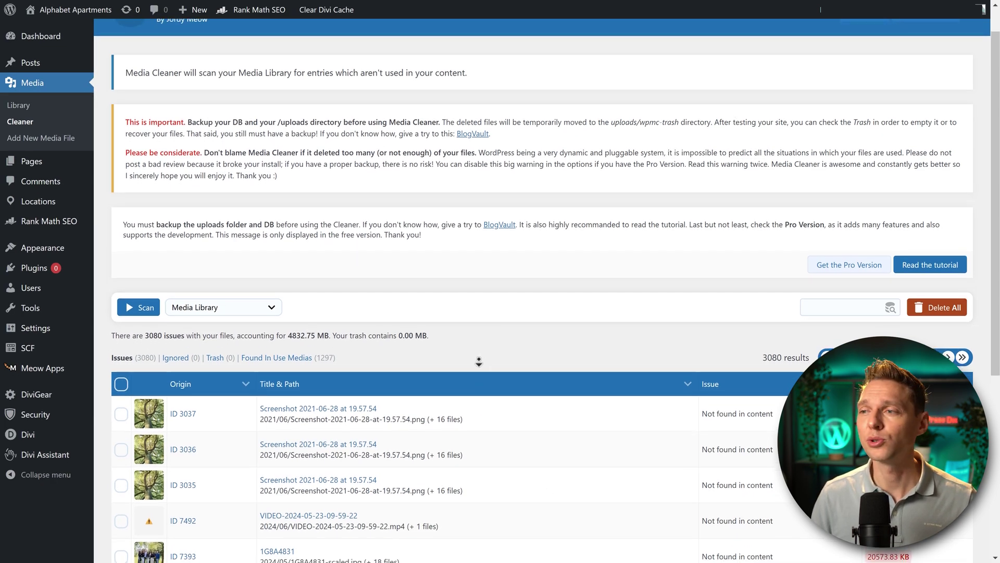
{"action": "scroll", "coordinate": [482, 347], "scroll_direction": "down", "scroll_amount": 3}
{"action": "scroll", "coordinate": [469, 402], "scroll_direction": "down", "scroll_amount": 2}
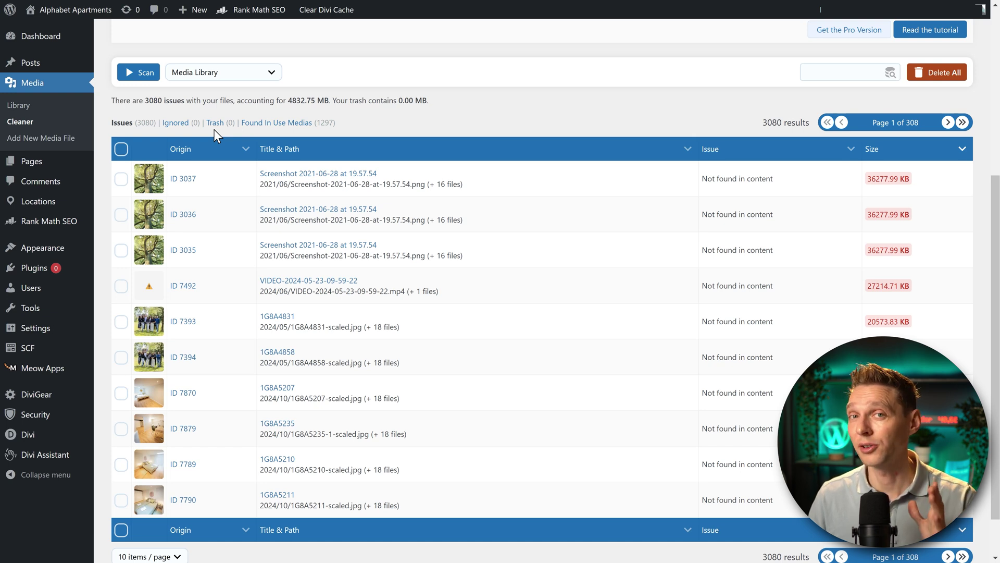
{"action": "left_click", "coordinate": [120, 251]}
{"action": "left_click", "coordinate": [121, 286]}
{"action": "left_click", "coordinate": [121, 323]}
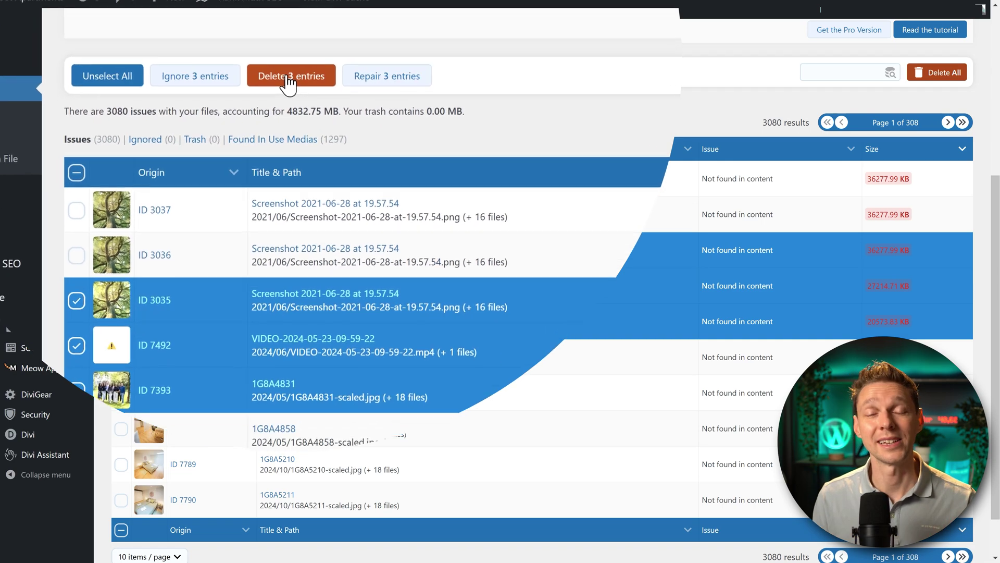
- Delete all 3080 flagged issues in Media Cleaner and confirm with OK
{"action": "left_click", "coordinate": [50, 186]}
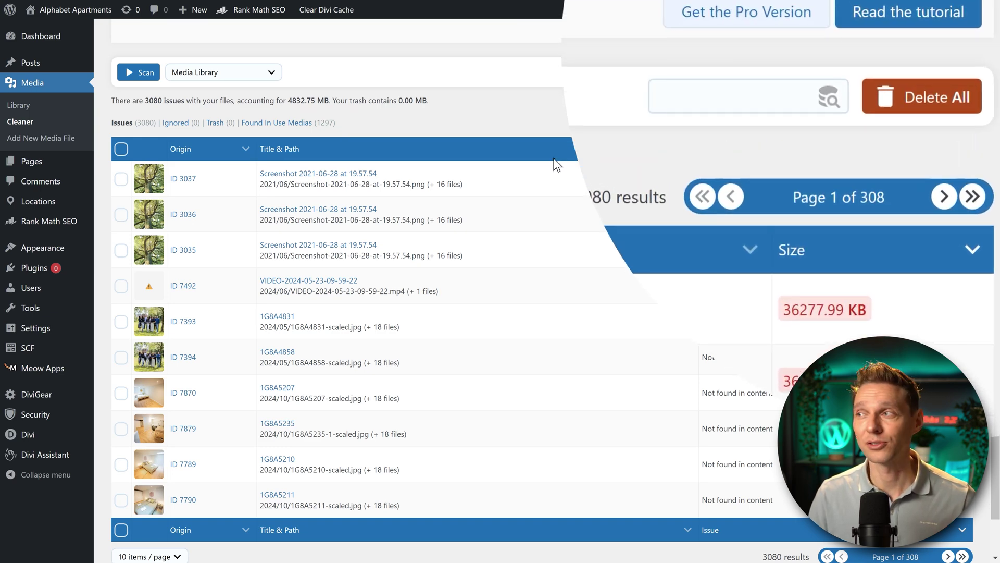
{"action": "left_click", "coordinate": [970, 100]}
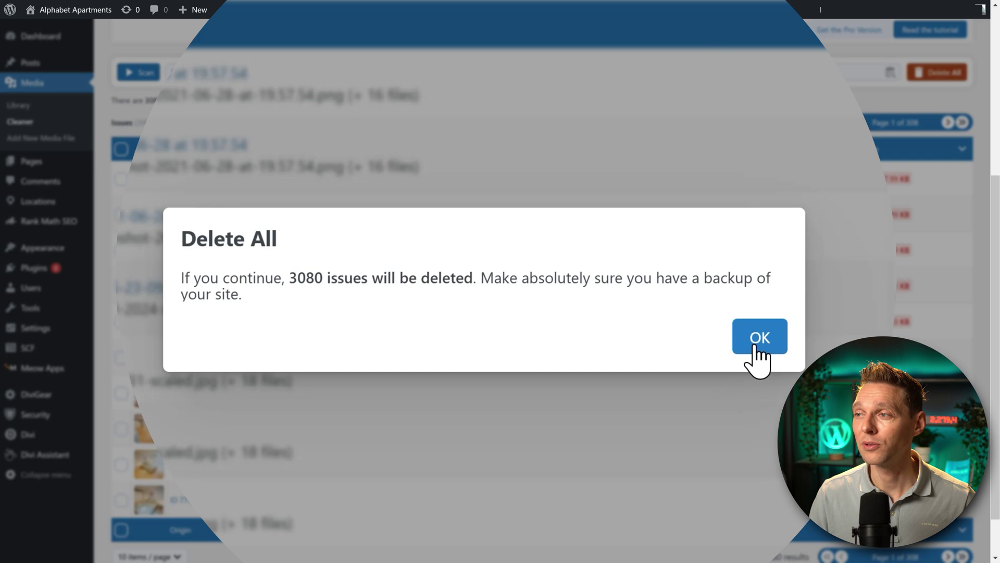
{"action": "left_click", "coordinate": [758, 357]}
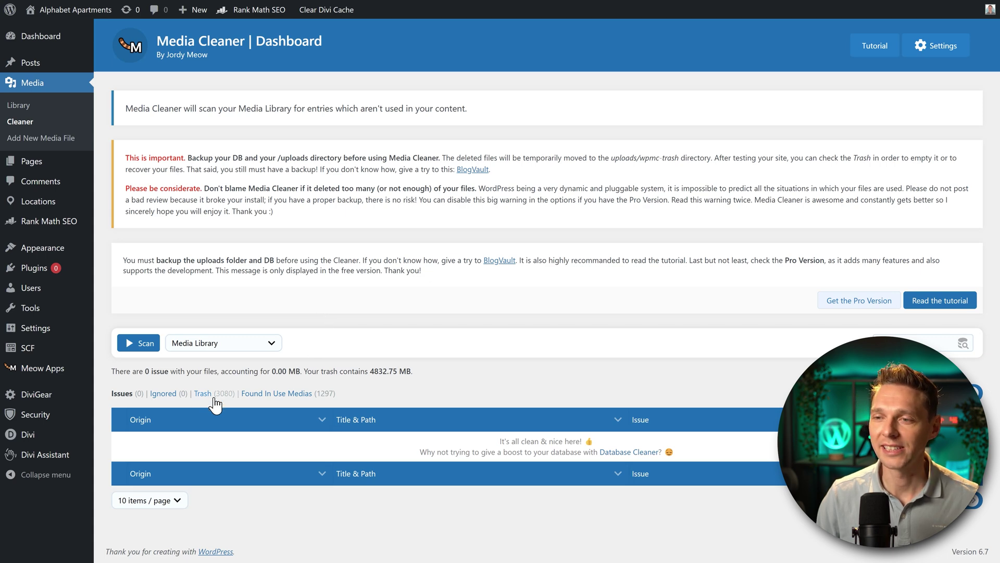
- Show Media Cleaner's Trash tab listing the 3080 trashed files
{"action": "left_click", "coordinate": [202, 394]}
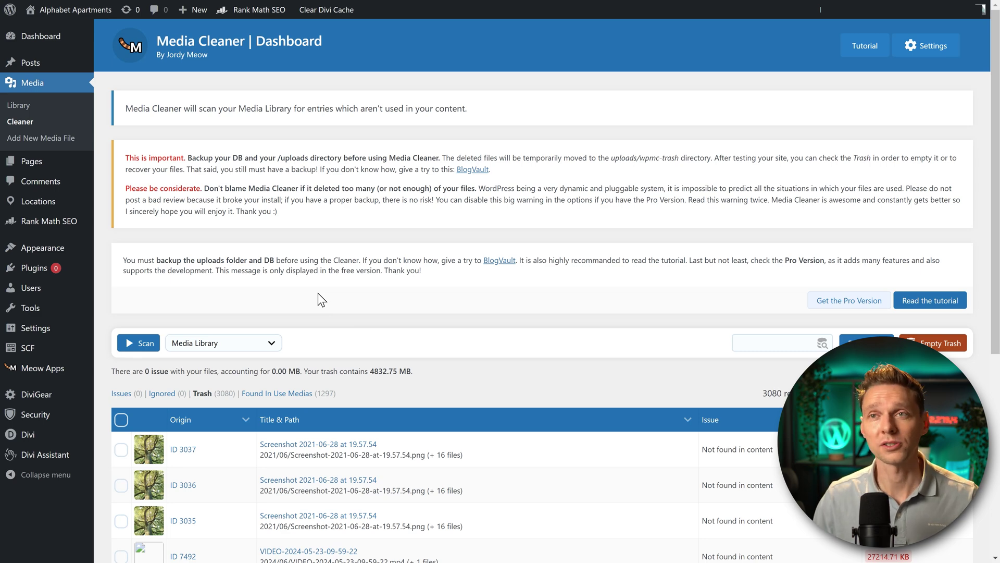
- Open the live site from Visit Site in a private window and go full screen
{"action": "mouse_move", "coordinate": [53, 29]}
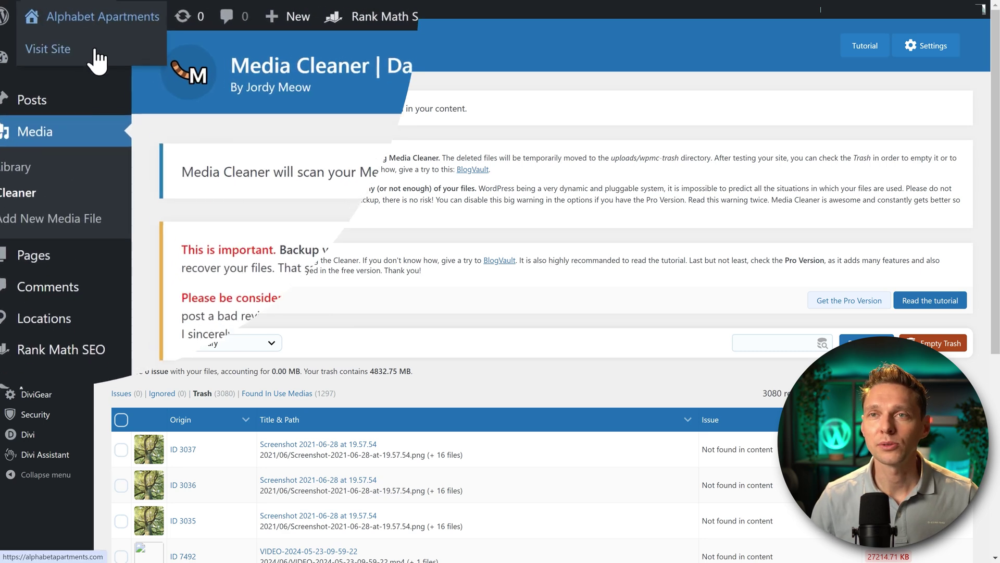
{"action": "right_click", "coordinate": [78, 62]}
{"action": "left_click", "coordinate": [172, 156]}
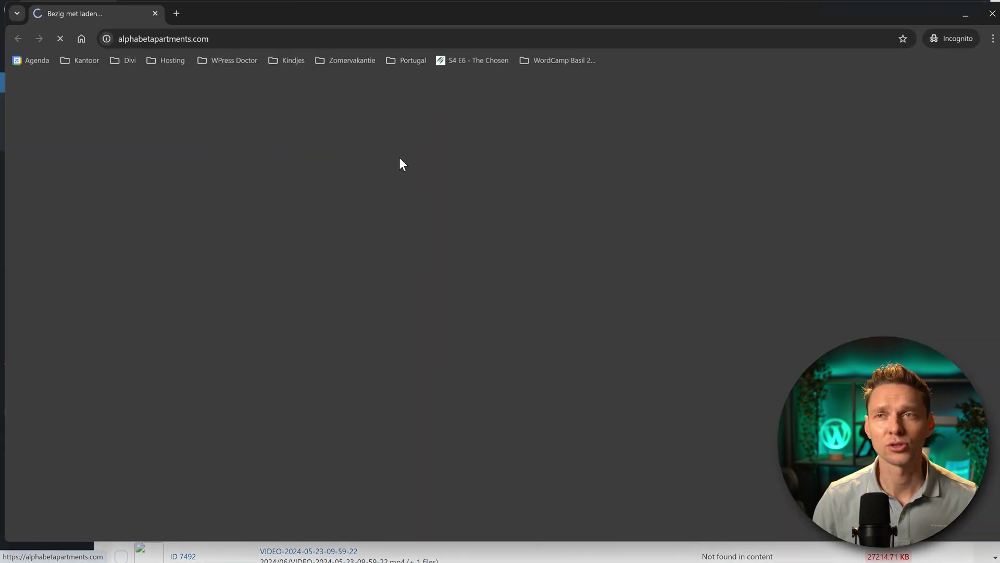
{"action": "key", "text": "F11"}
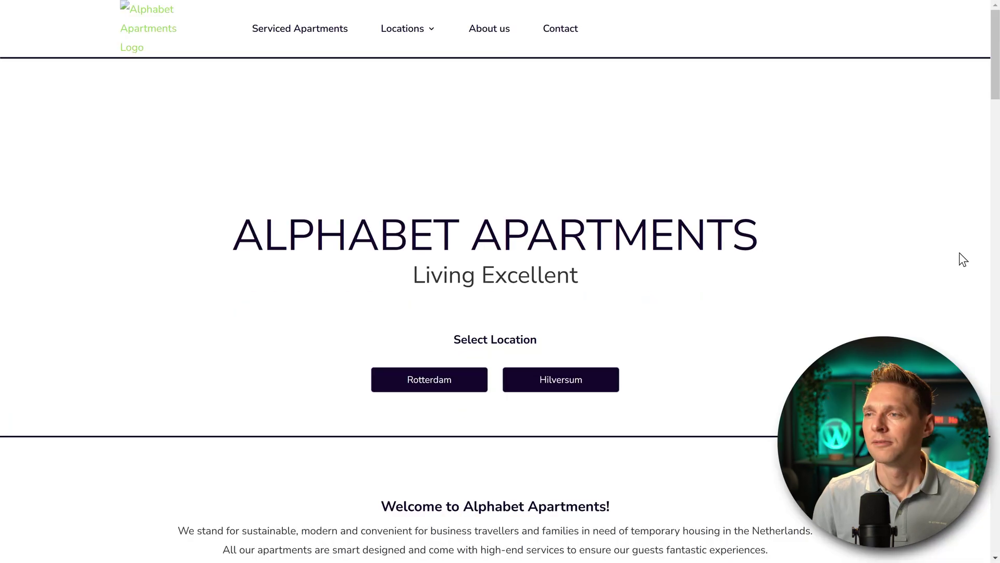
- Scroll through the Alphabet Apartments homepage listings
{"action": "scroll", "coordinate": [940, 262], "scroll_direction": "down", "scroll_amount": 4}
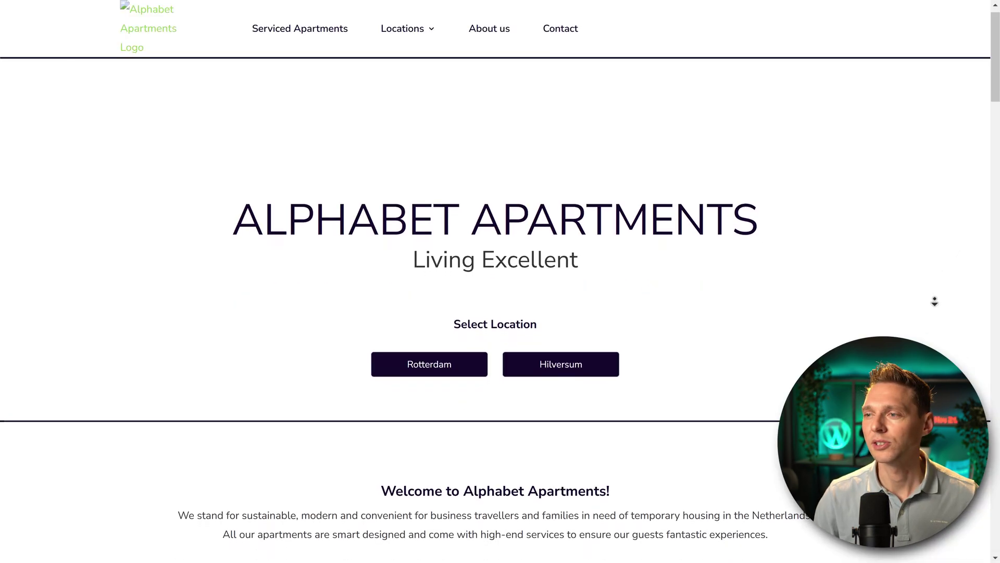
{"action": "scroll", "coordinate": [931, 339], "scroll_direction": "down", "scroll_amount": 9}
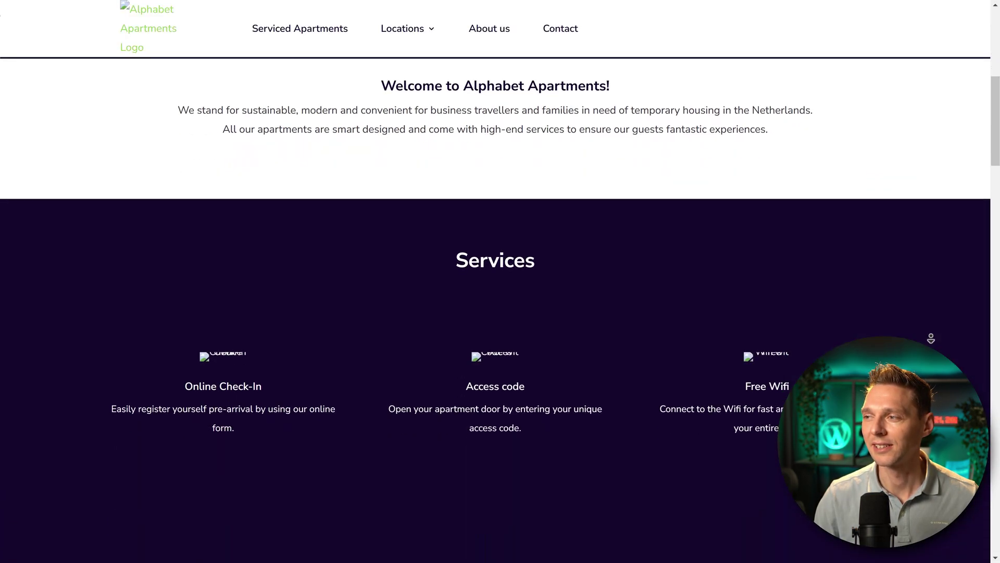
{"action": "scroll", "coordinate": [931, 339], "scroll_direction": "down", "scroll_amount": 9}
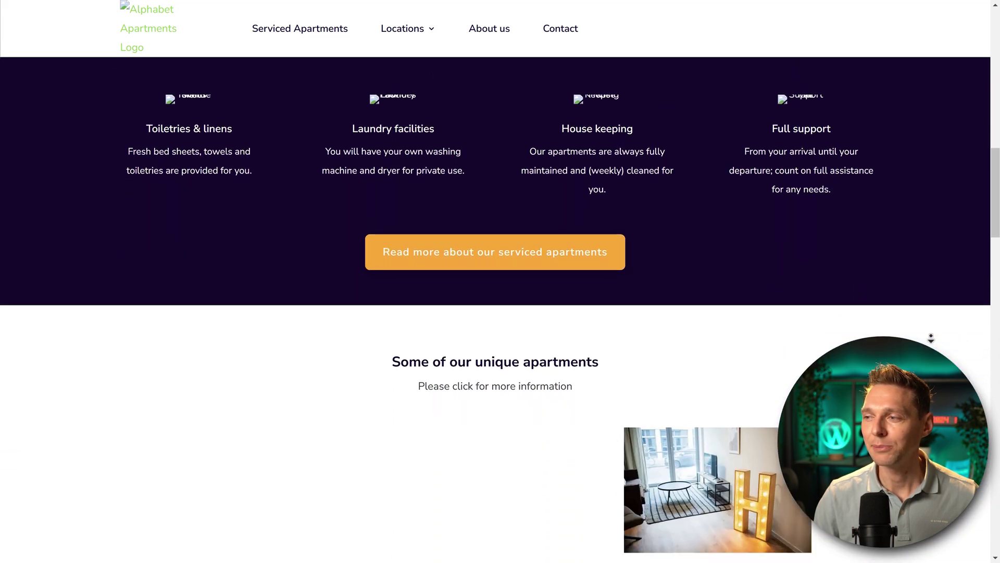
{"action": "scroll", "coordinate": [931, 339], "scroll_direction": "down", "scroll_amount": 9}
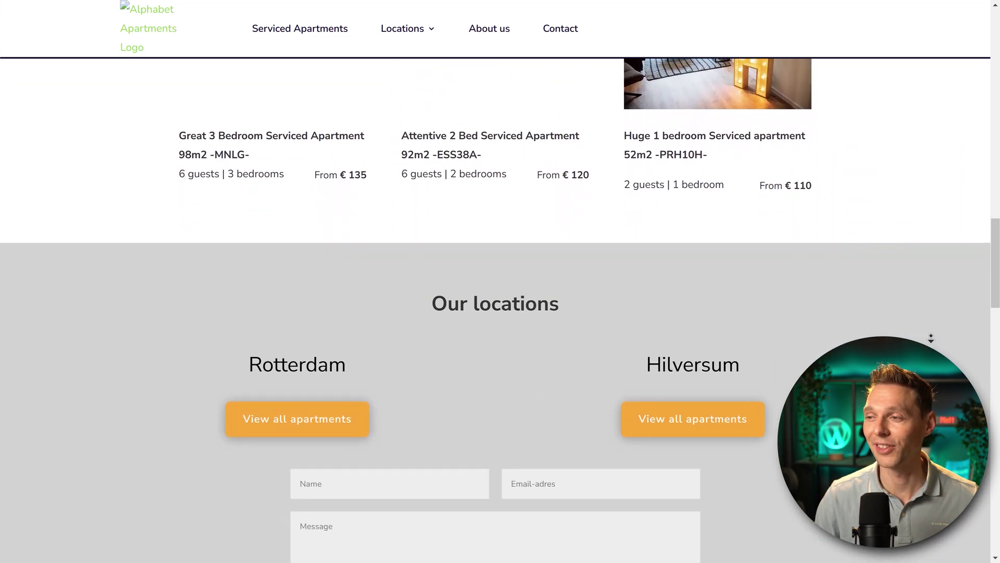
{"action": "scroll", "coordinate": [931, 339], "scroll_direction": "down", "scroll_amount": 10}
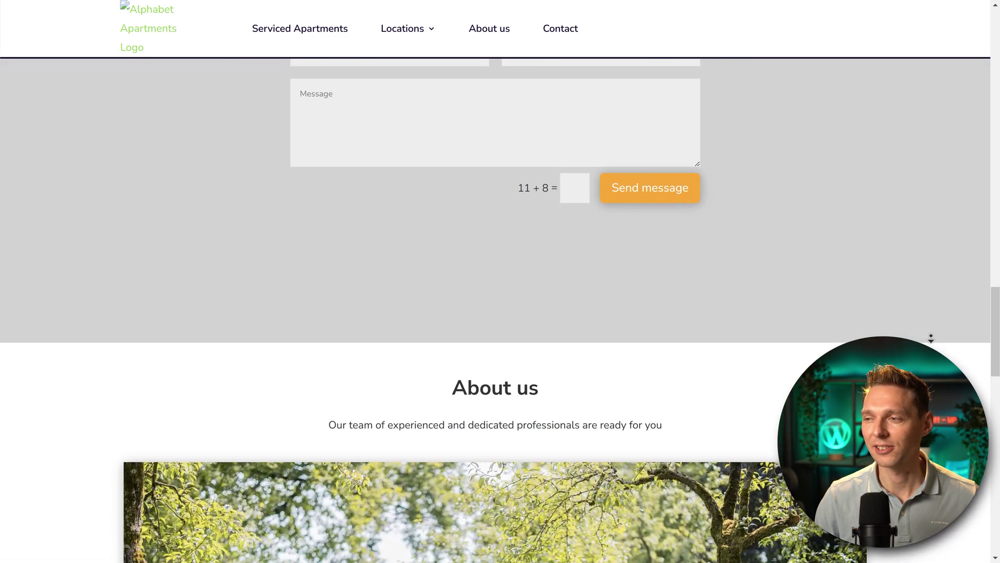
{"action": "scroll", "coordinate": [931, 338], "scroll_direction": "down", "scroll_amount": 12}
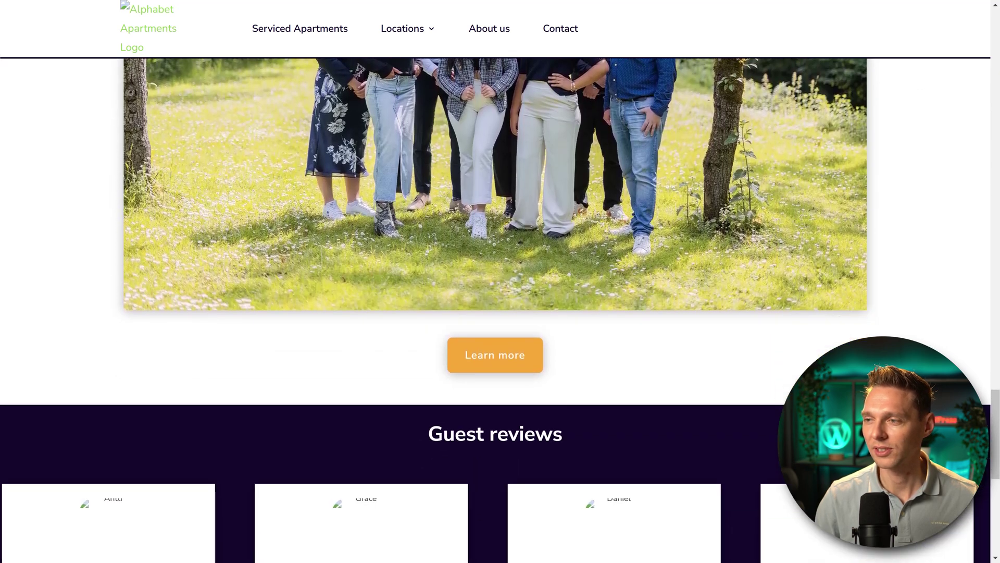
{"action": "scroll", "coordinate": [931, 339], "scroll_direction": "down", "scroll_amount": 2}
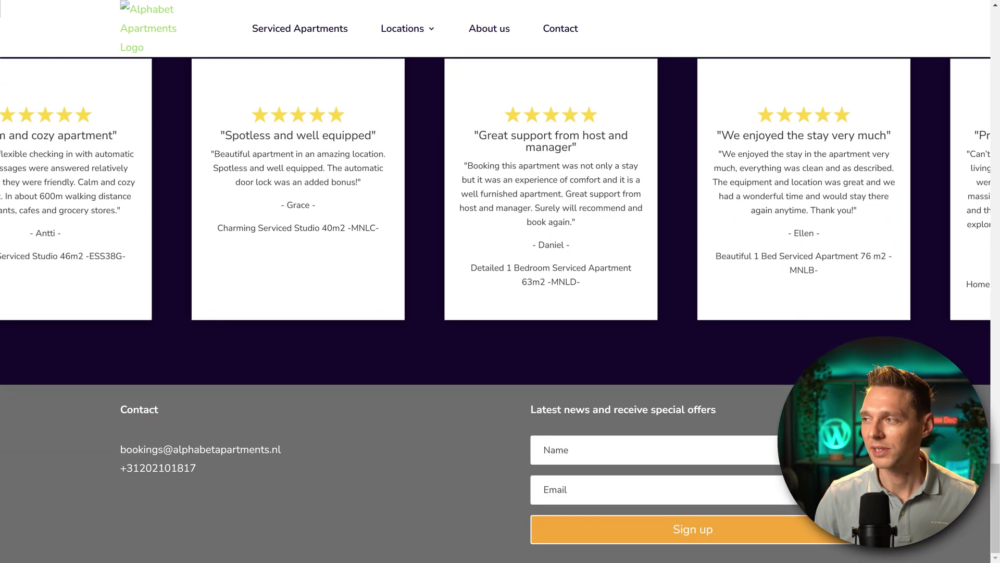
{"action": "scroll", "coordinate": [786, 274], "scroll_direction": "up", "scroll_amount": 6}
{"action": "mouse_move", "coordinate": [402, 28]}
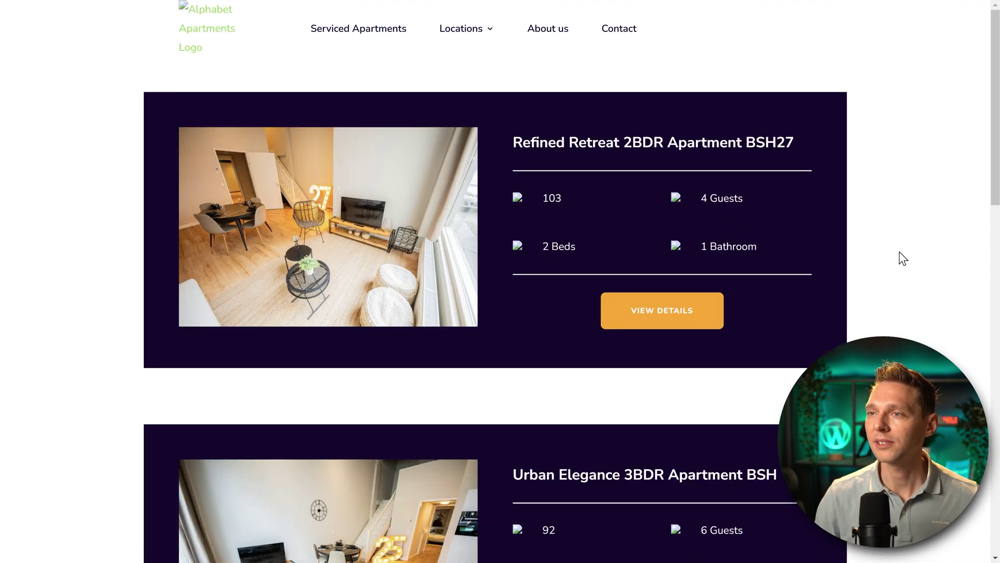
{"action": "scroll", "coordinate": [903, 269], "scroll_direction": "down", "scroll_amount": 8}
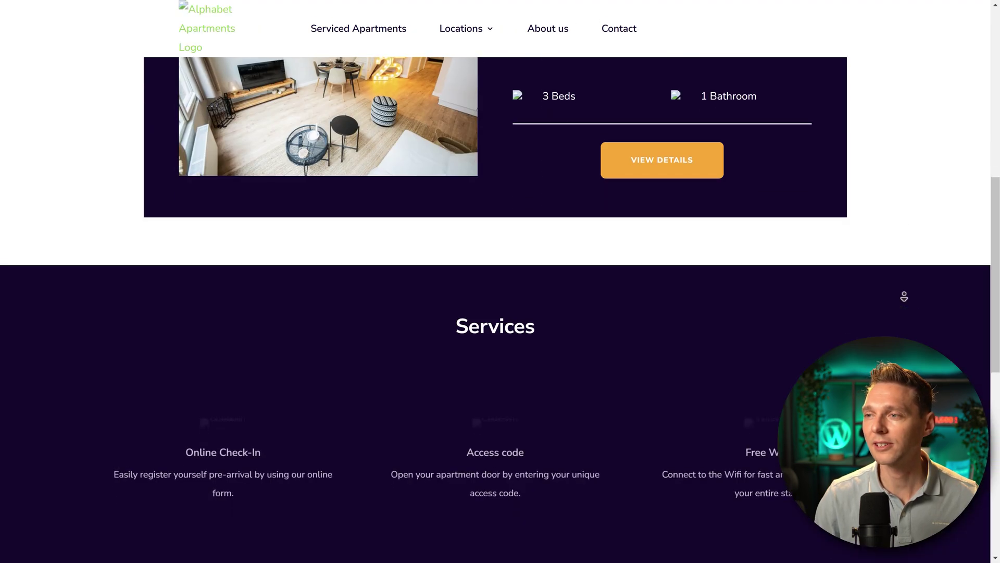
{"action": "scroll", "coordinate": [886, 144], "scroll_direction": "up", "scroll_amount": 6}
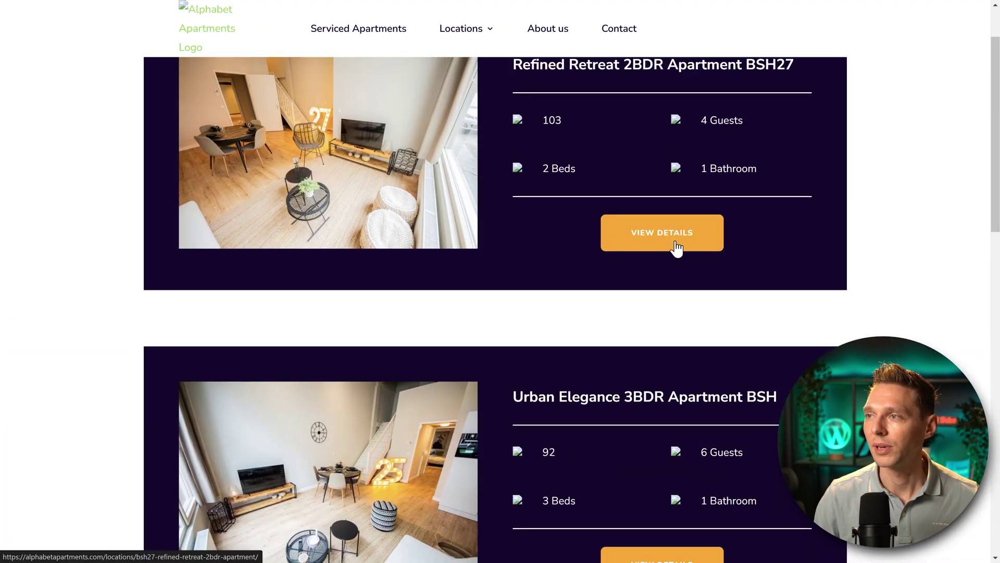
- Open the Refined Retreat 2BDR Apartment BSH27 page and advance its hero slider to the bedroom photo
{"action": "left_click", "coordinate": [601, 216]}
{"action": "middle_click", "coordinate": [600, 241]}
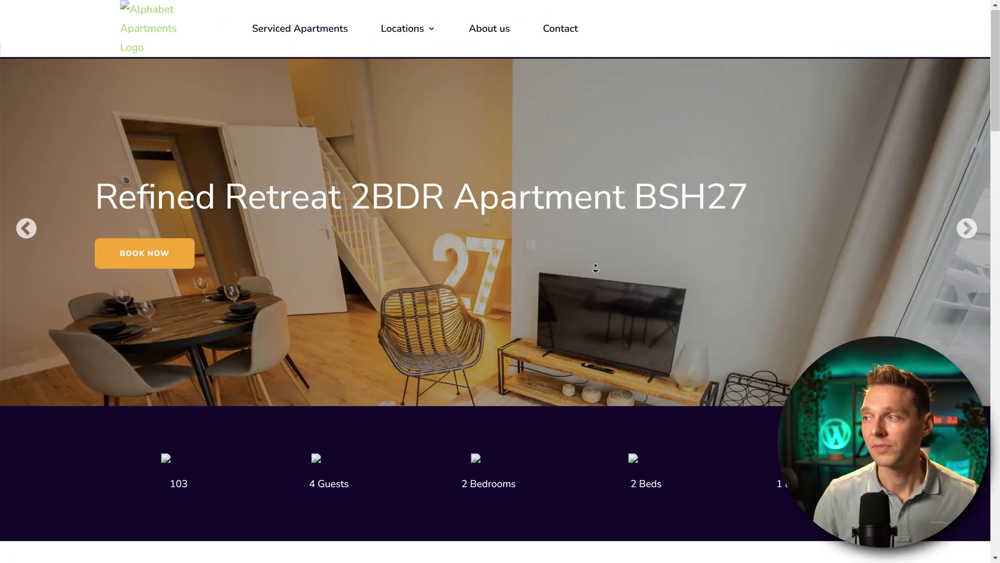
{"action": "left_click", "coordinate": [966, 226]}
{"action": "left_click", "coordinate": [968, 229]}
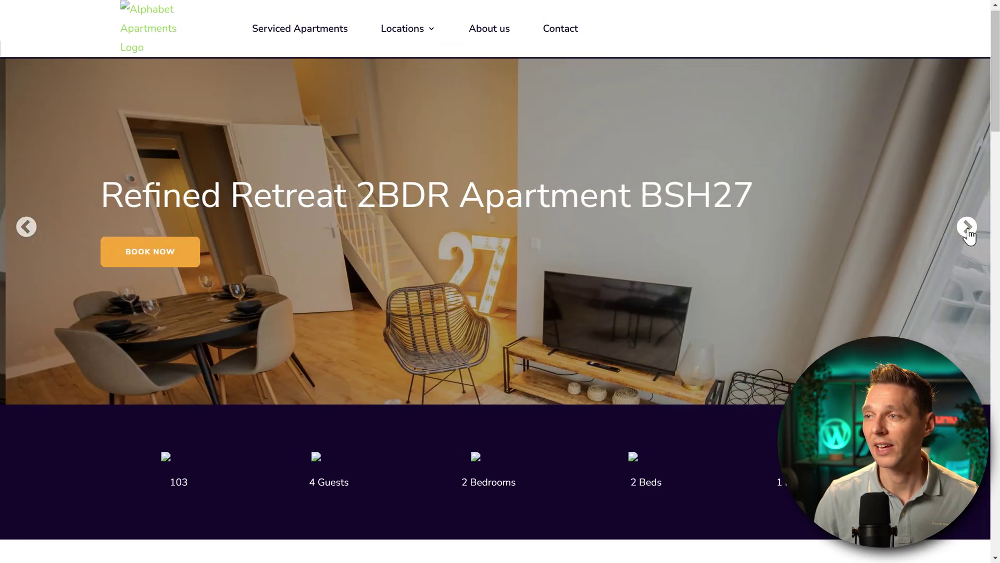
{"action": "left_click", "coordinate": [967, 228]}
- Scroll down the listing and slide the guest reviews carousel to later reviews
{"action": "scroll", "coordinate": [598, 258], "scroll_direction": "down", "scroll_amount": 3}
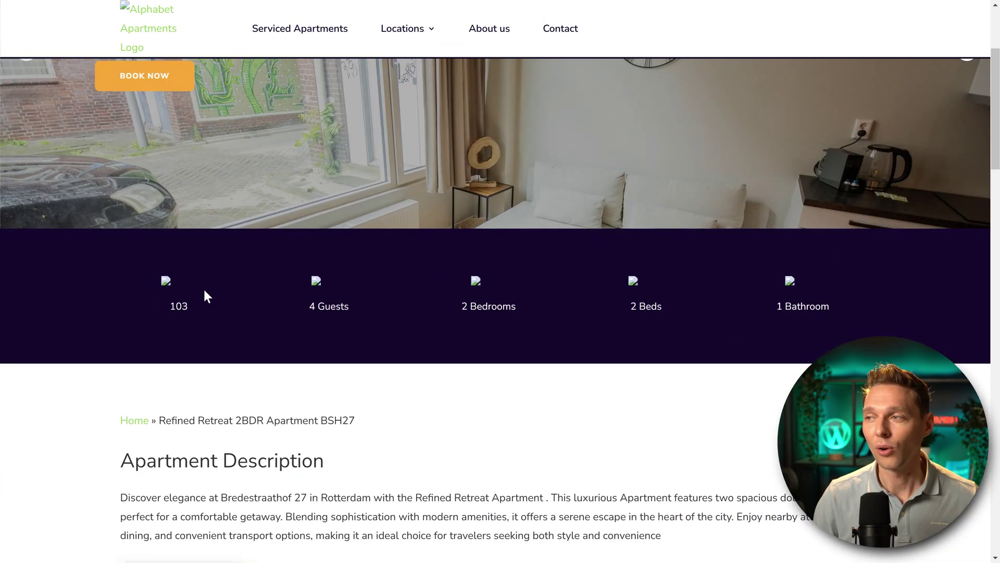
{"action": "scroll", "coordinate": [807, 298], "scroll_direction": "down", "scroll_amount": 9}
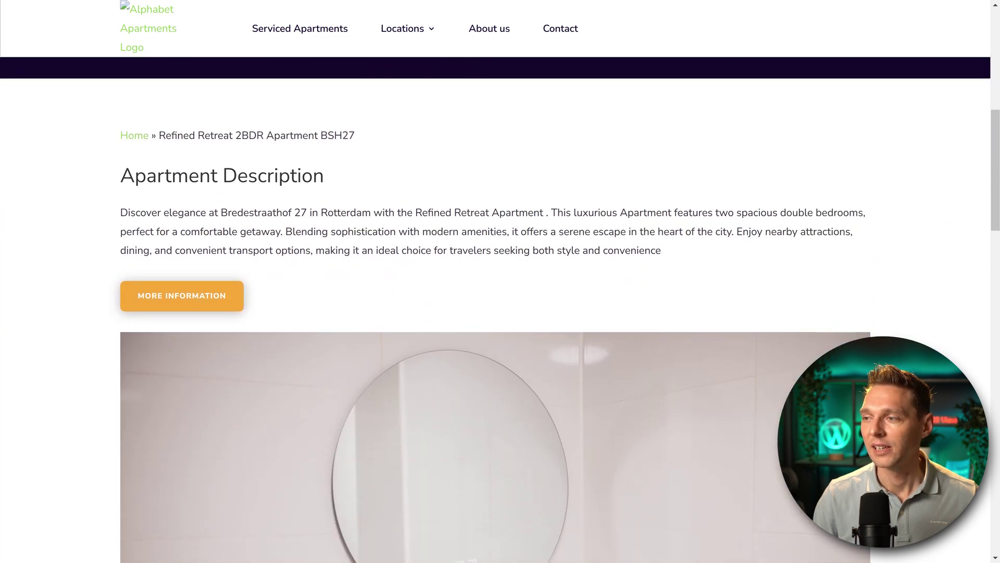
{"action": "scroll", "coordinate": [807, 298], "scroll_direction": "down", "scroll_amount": 13}
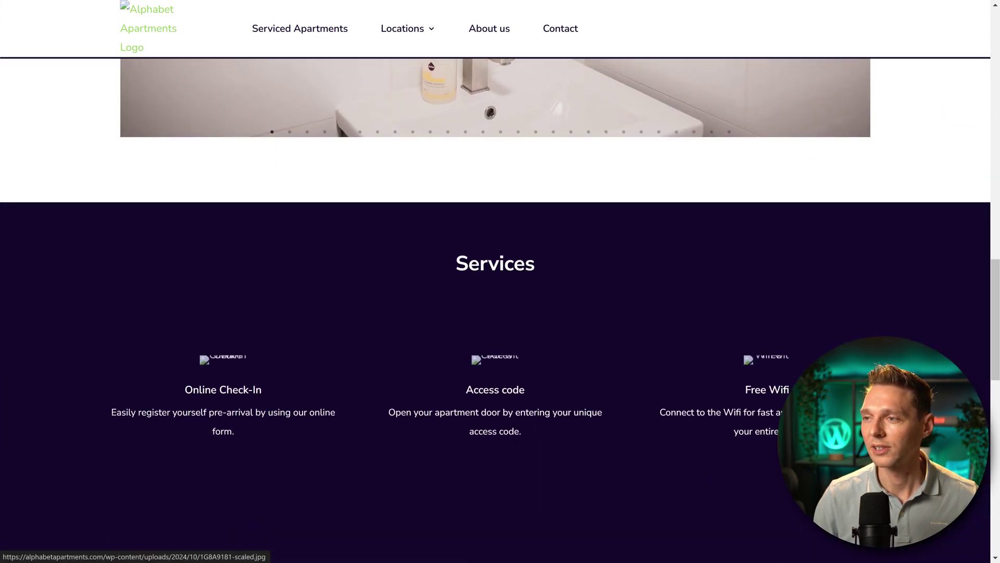
{"action": "scroll", "coordinate": [770, 407], "scroll_direction": "down", "scroll_amount": 11}
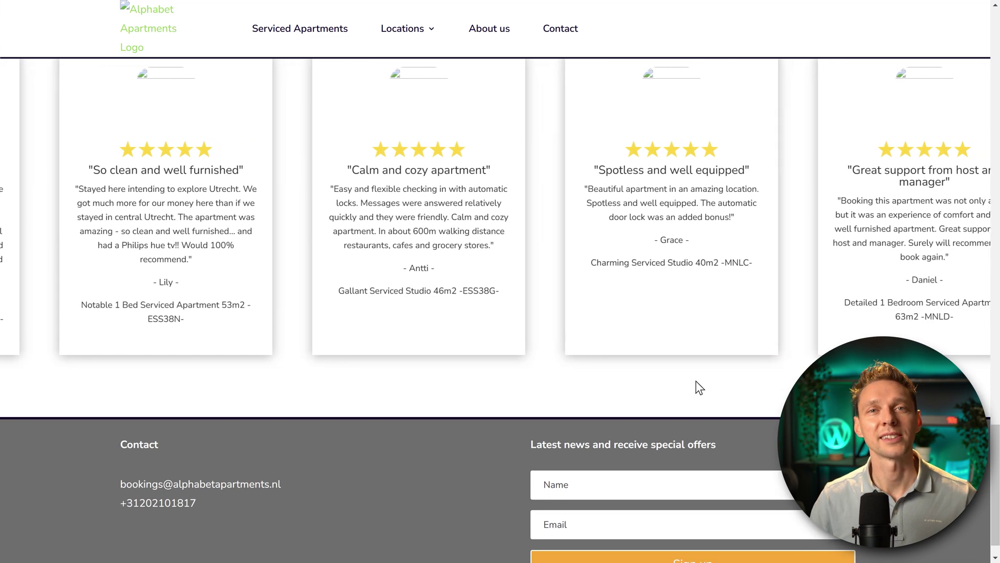
{"action": "left_click_drag", "start_coordinate": [701, 389], "coordinate": [404, 388]}
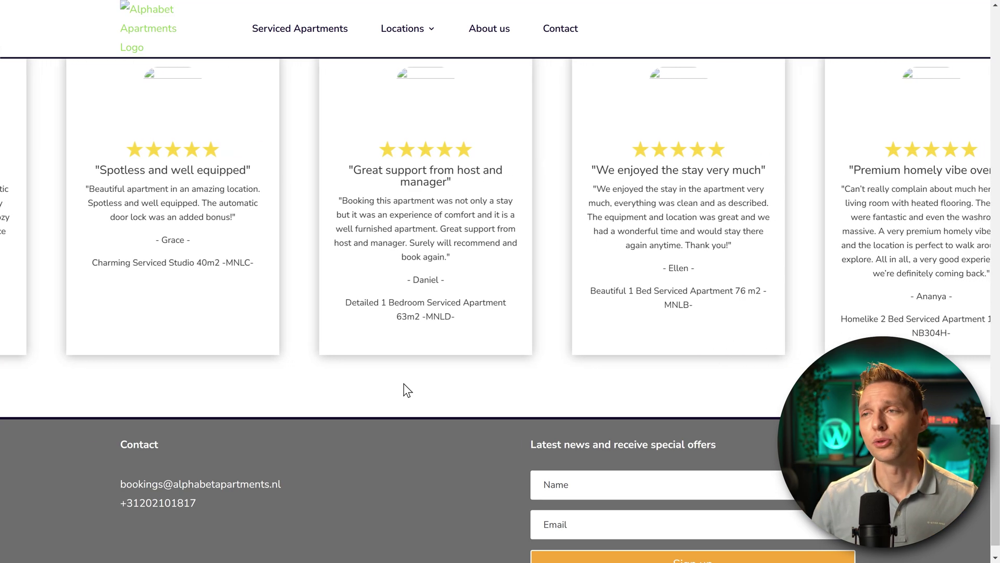
- Inspect the page and copy Alphabet-Apartments-Logo.png's link address from the console's 404 errors
{"action": "right_click", "coordinate": [519, 199]}
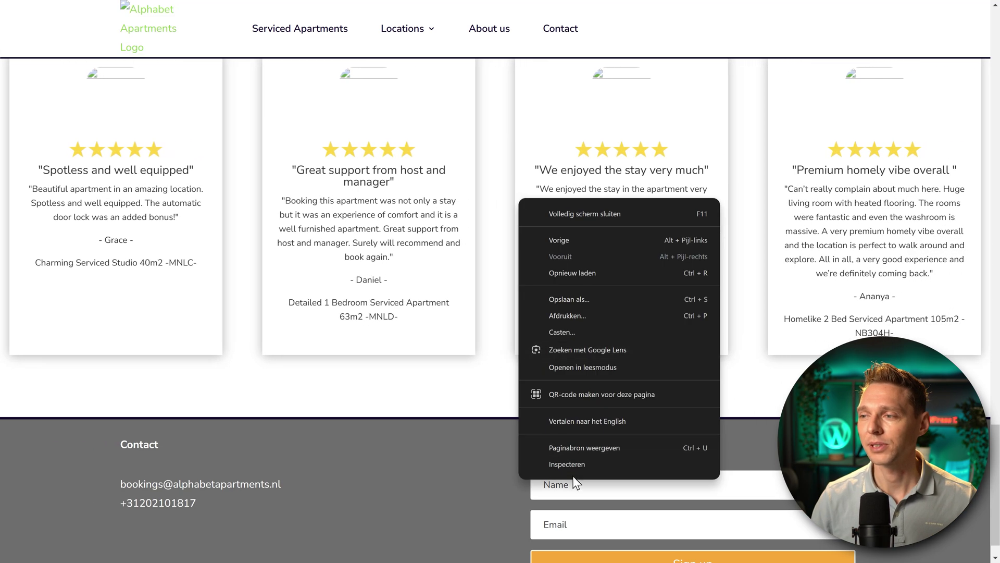
{"action": "left_click", "coordinate": [573, 474]}
{"action": "left_click_drag", "start_coordinate": [674, 31], "coordinate": [227, 28]}
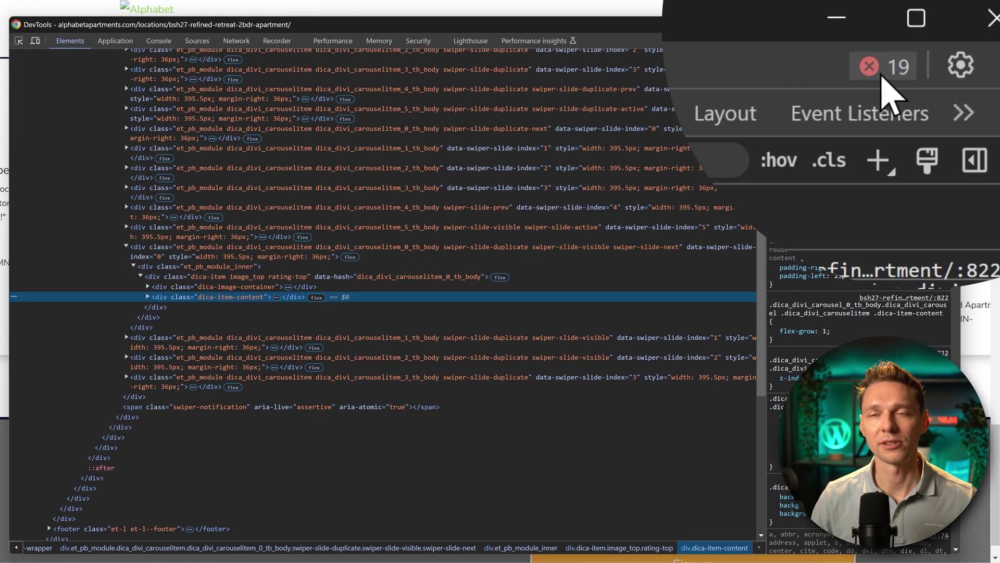
{"action": "left_click", "coordinate": [883, 73]}
{"action": "scroll", "coordinate": [115, 325], "scroll_direction": "up", "scroll_amount": 3}
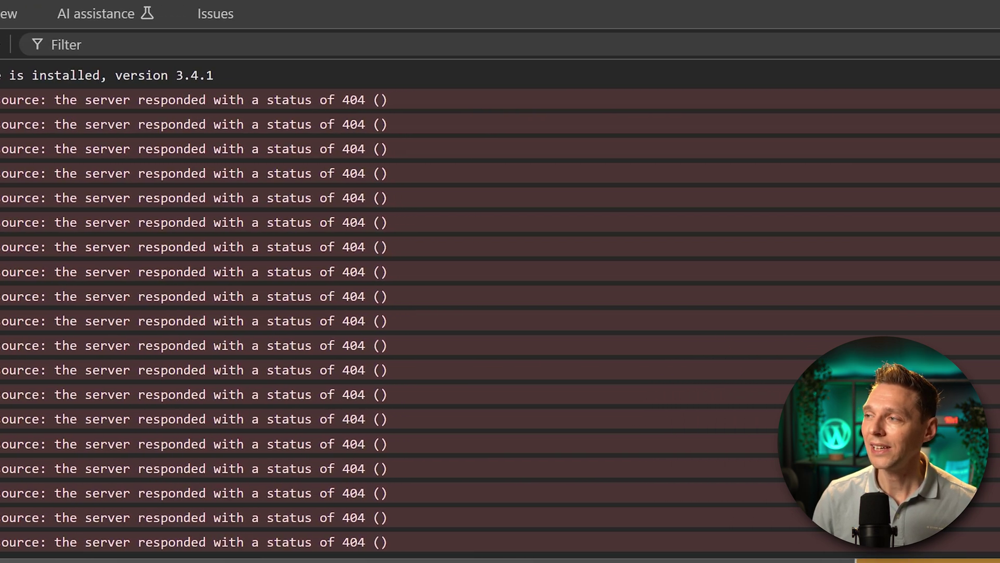
{"action": "right_click", "coordinate": [680, 104]}
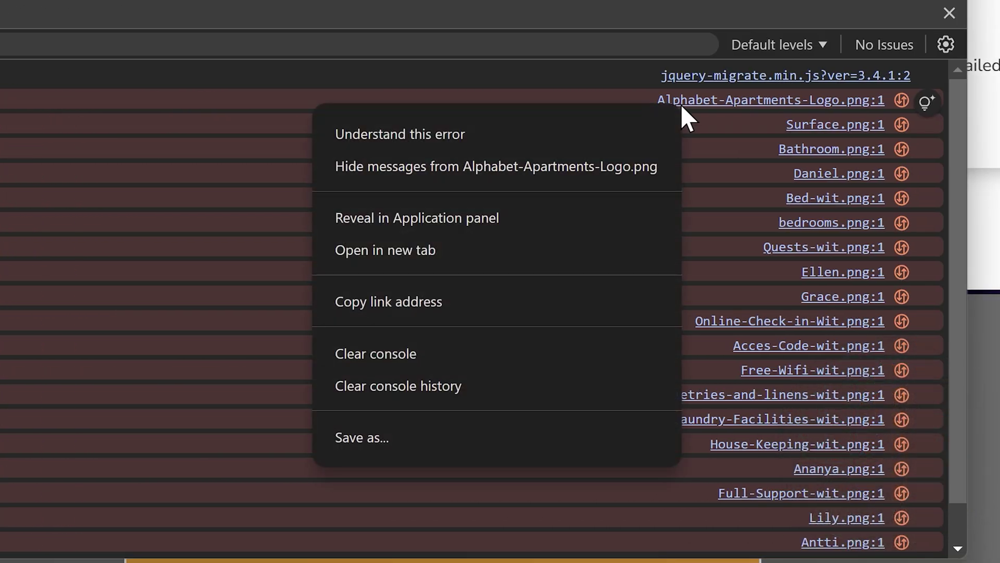
{"action": "left_click", "coordinate": [406, 302]}
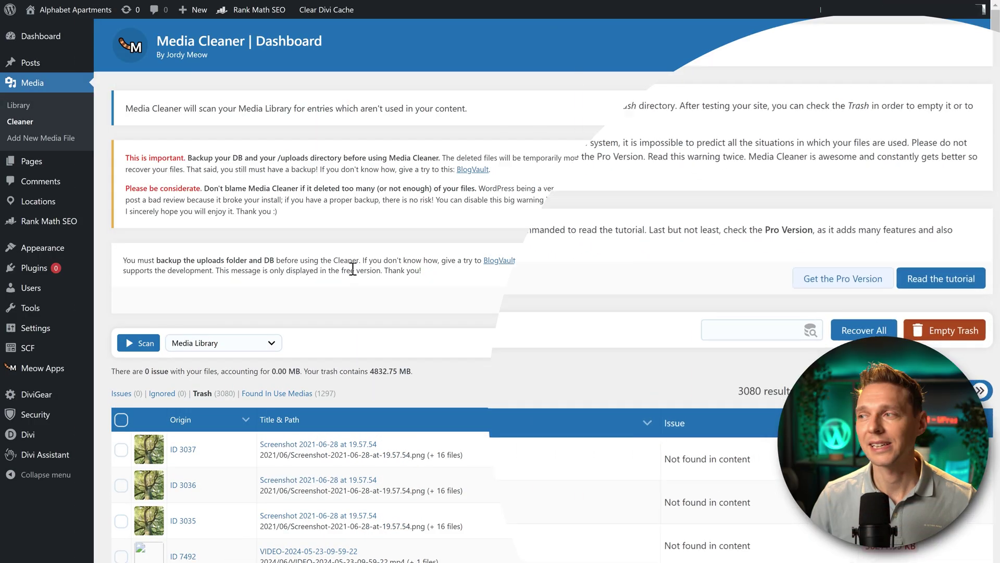
- Search the trash for the pasted logo address, then recover the three Alphabet-Apartments-Logo.png entries
{"action": "left_click", "coordinate": [728, 333]}
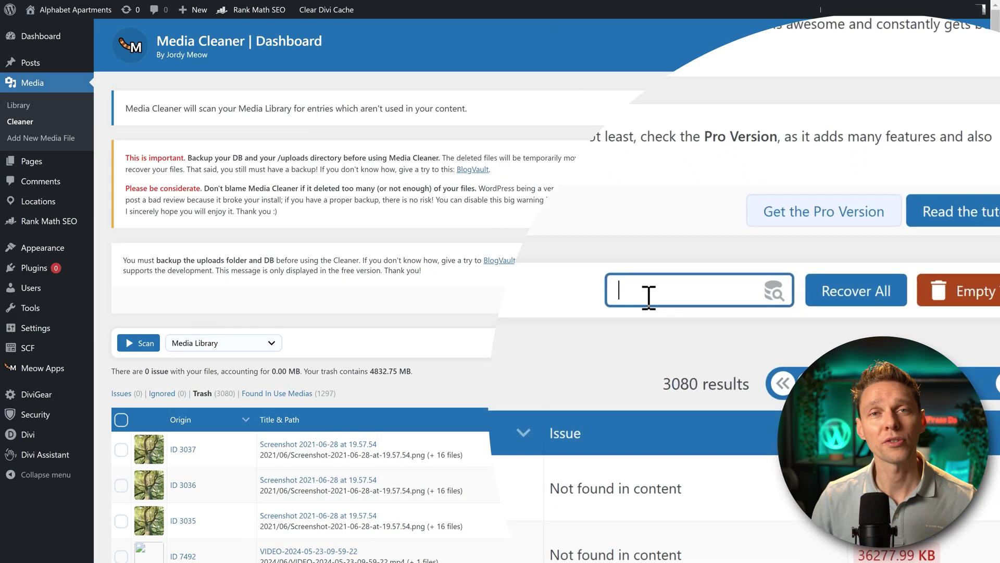
{"action": "right_click", "coordinate": [710, 306]}
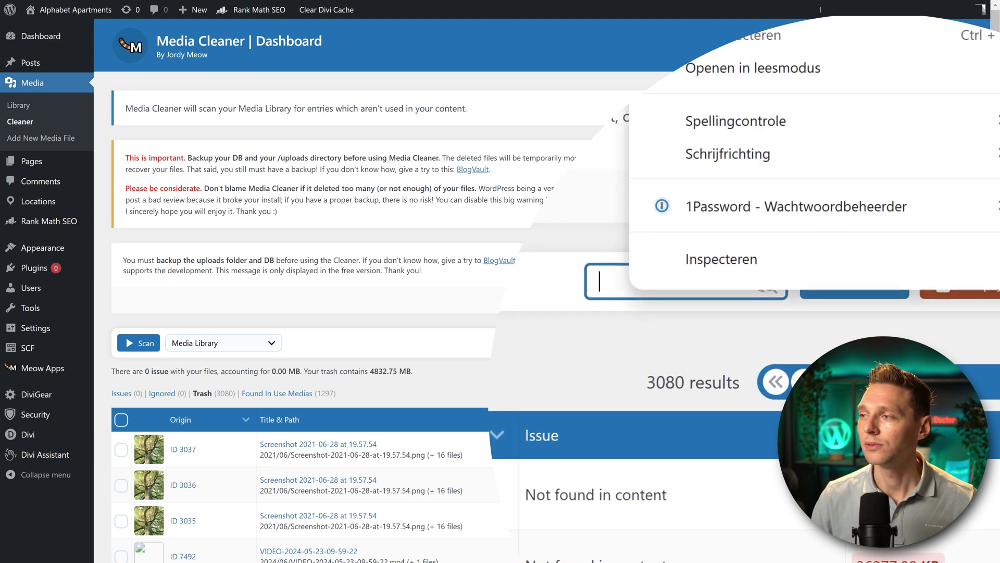
{"action": "left_click", "coordinate": [693, 33]}
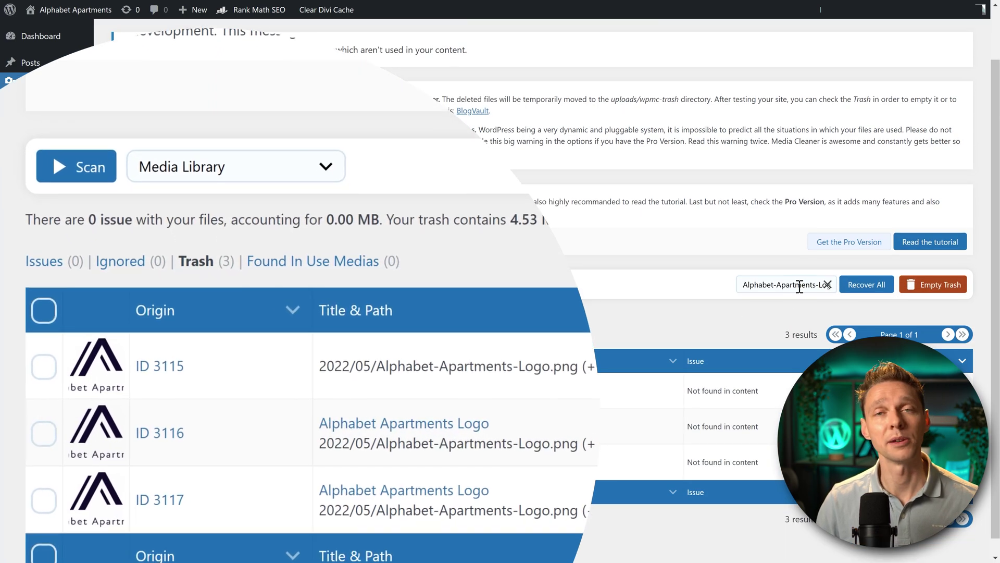
{"action": "left_click", "coordinate": [32, 304]}
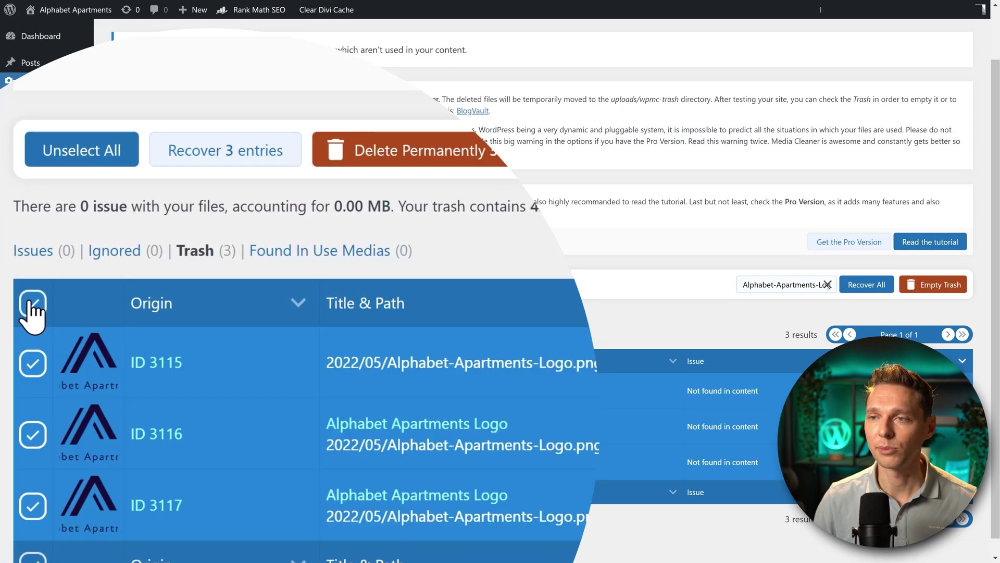
{"action": "left_click", "coordinate": [226, 159]}
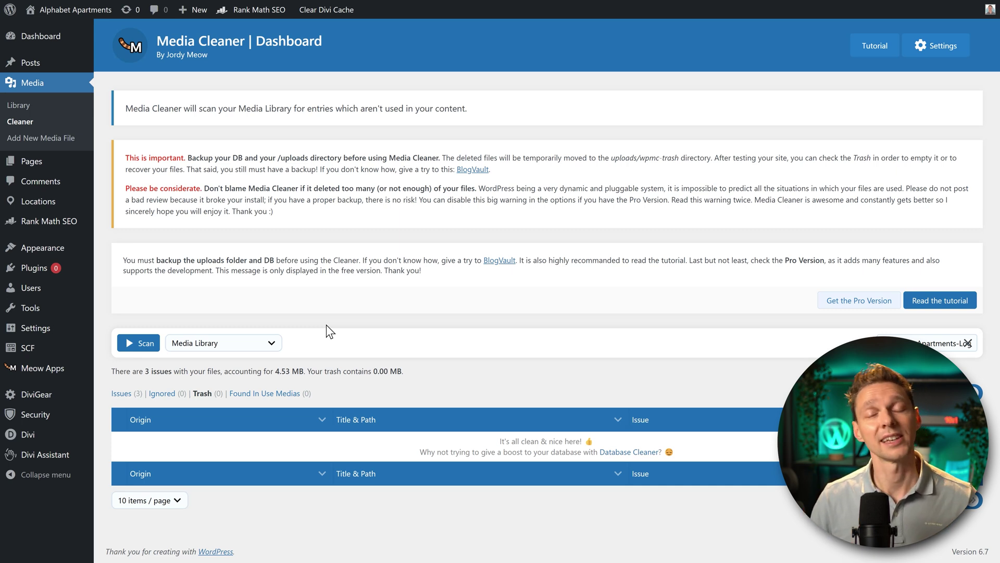
- Recover All remaining trash files and confirm, restoring 3080 issues totalling 4832.75 MB
{"action": "middle_click", "coordinate": [784, 214]}
{"action": "scroll", "coordinate": [784, 214], "scroll_direction": "down", "scroll_amount": 1}
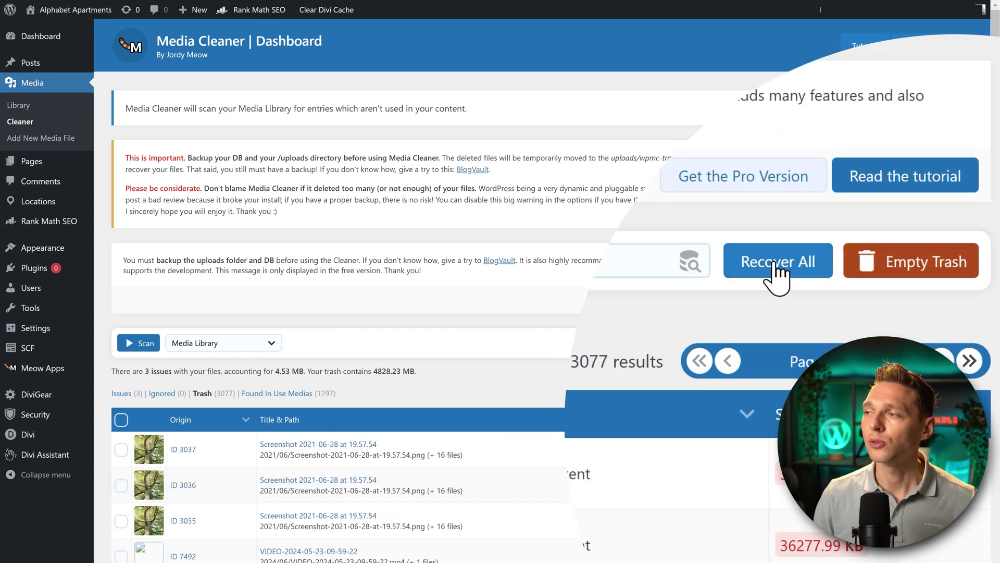
{"action": "left_click", "coordinate": [776, 263]}
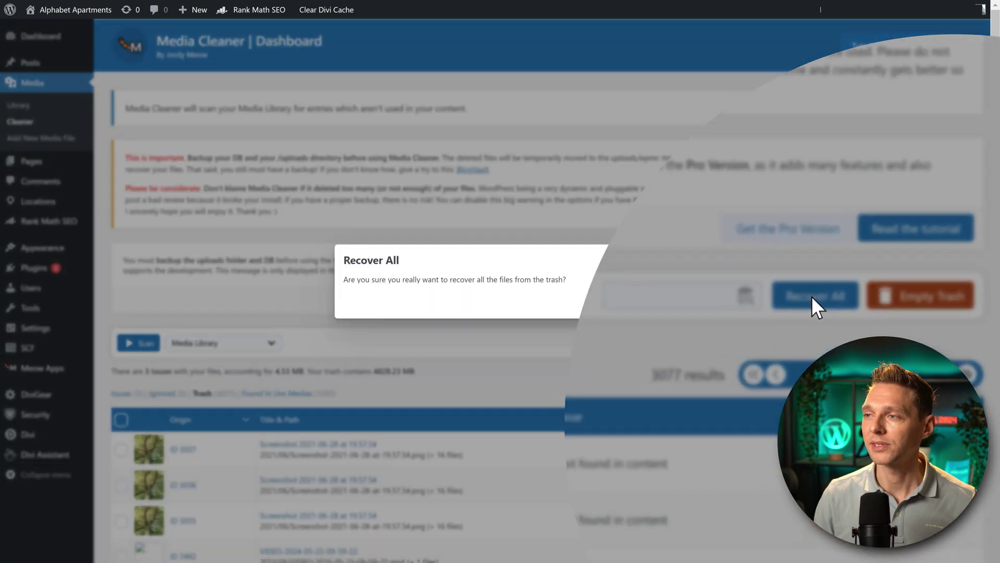
{"action": "left_click", "coordinate": [632, 301]}
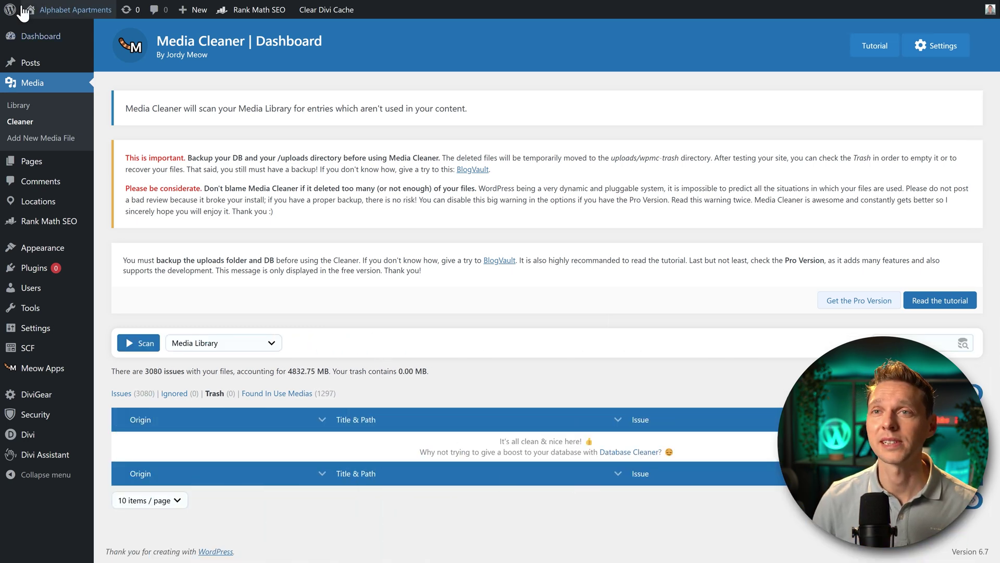
- Open Visit Site in an incognito window and scroll the homepage to check the logo and photos
{"action": "mouse_move", "coordinate": [68, 10]}
{"action": "right_click", "coordinate": [54, 31]}
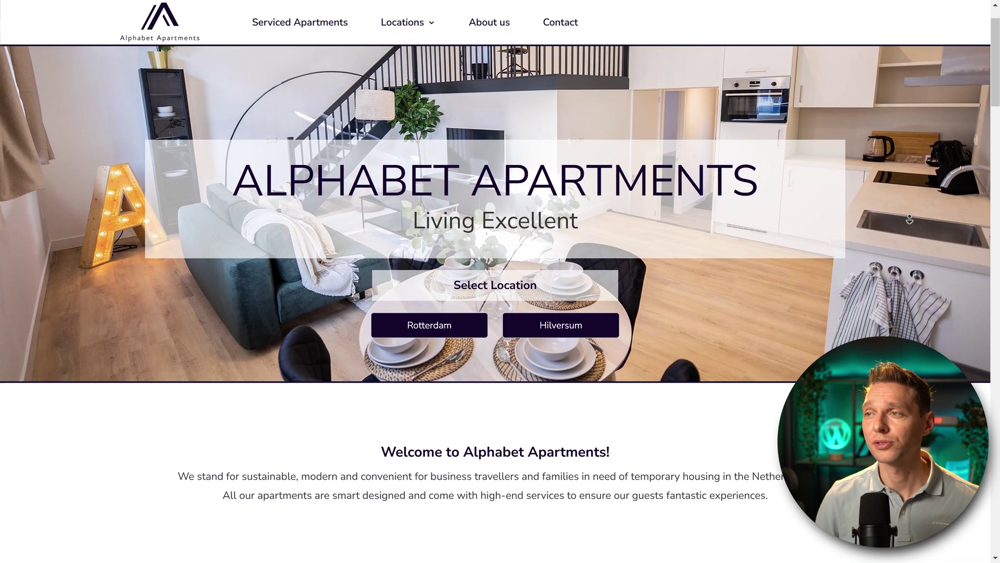
{"action": "scroll", "coordinate": [910, 219], "scroll_direction": "down", "scroll_amount": 5}
{"action": "scroll", "coordinate": [897, 244], "scroll_direction": "down", "scroll_amount": 6}
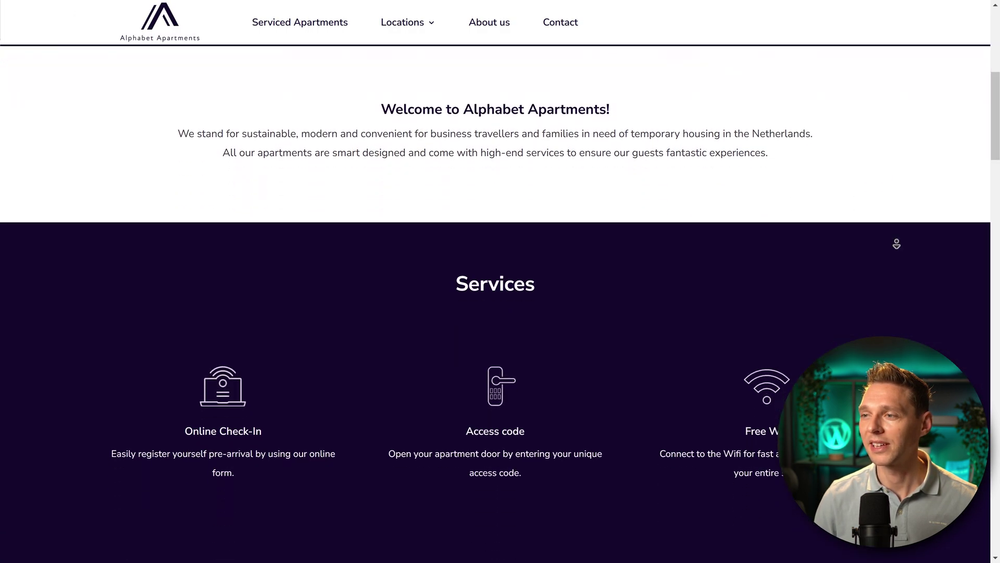
{"action": "scroll", "coordinate": [897, 244], "scroll_direction": "down", "scroll_amount": 9}
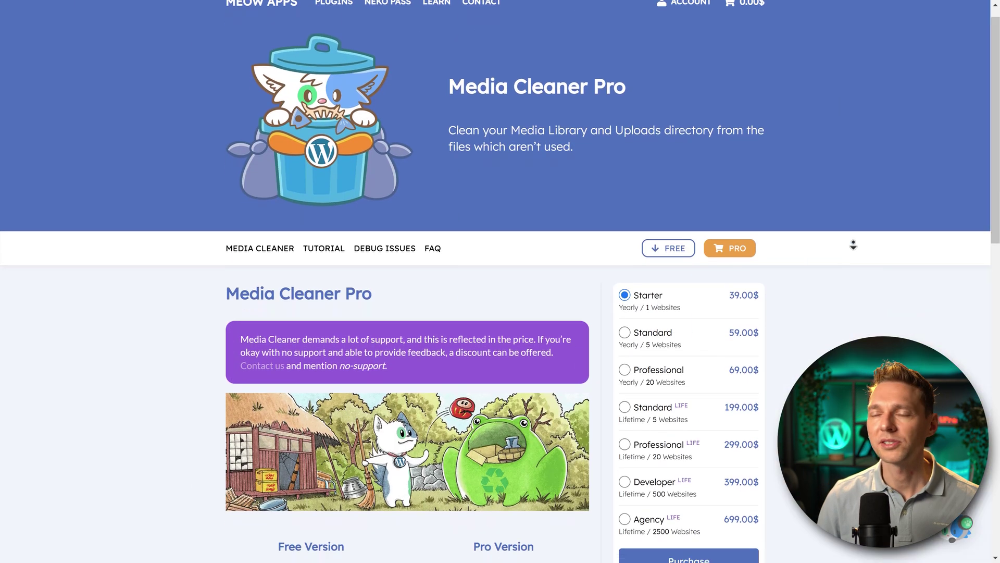
- Browse the Media Cleaner Pro pricing and choose the Standard lifetime licence for 5 websites
{"action": "scroll", "coordinate": [855, 246], "scroll_direction": "down", "scroll_amount": 2}
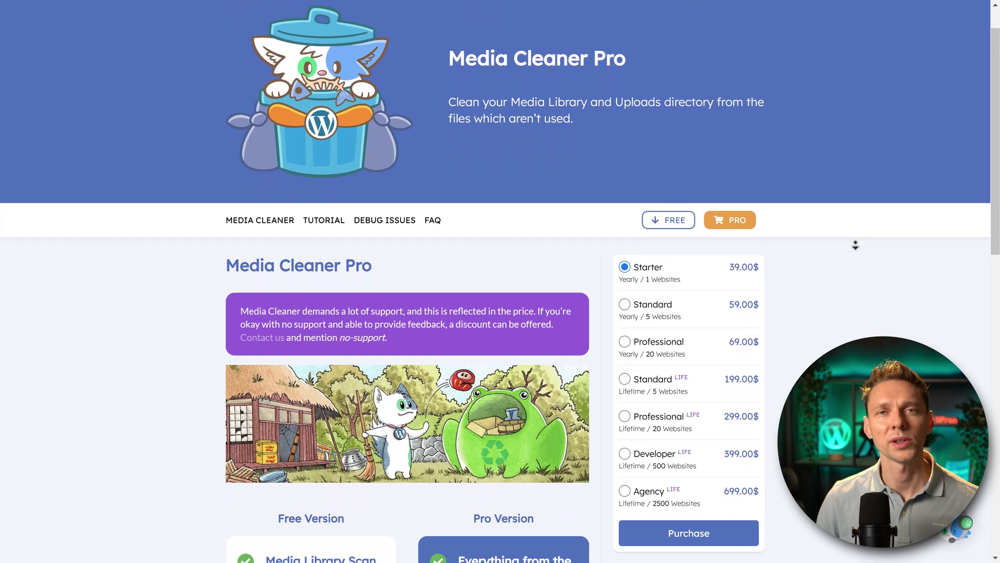
{"action": "scroll", "coordinate": [856, 259], "scroll_direction": "down", "scroll_amount": 6}
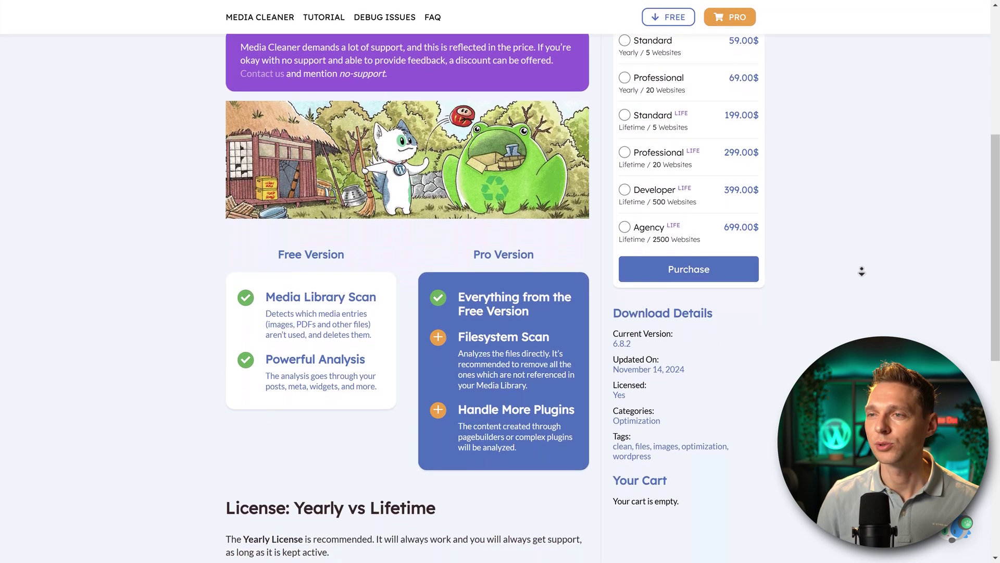
{"action": "scroll", "coordinate": [862, 270], "scroll_direction": "down", "scroll_amount": 1}
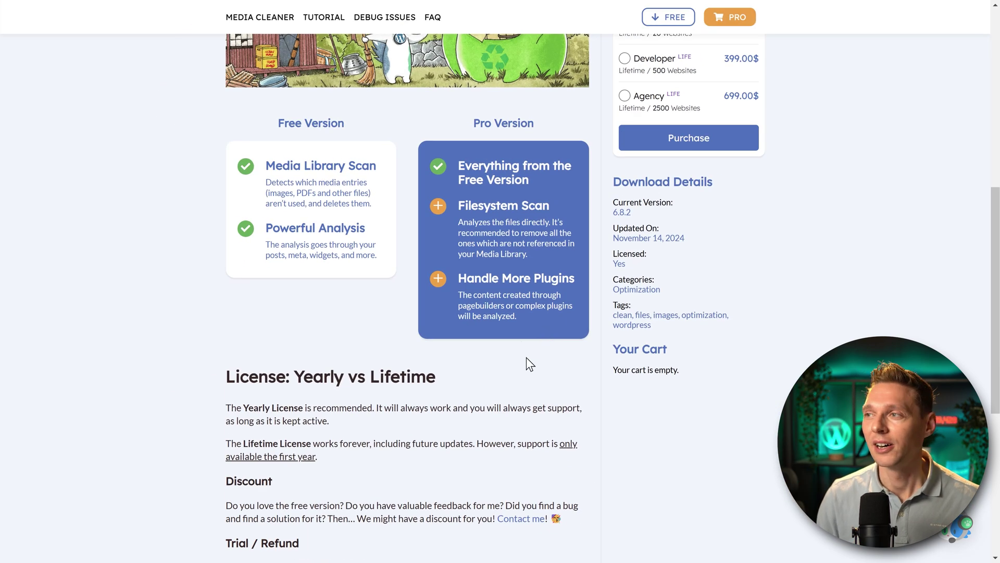
{"action": "scroll", "coordinate": [849, 196], "scroll_direction": "down", "scroll_amount": 3}
{"action": "scroll", "coordinate": [853, 133], "scroll_direction": "up", "scroll_amount": 1}
{"action": "scroll", "coordinate": [849, 104], "scroll_direction": "up", "scroll_amount": 7}
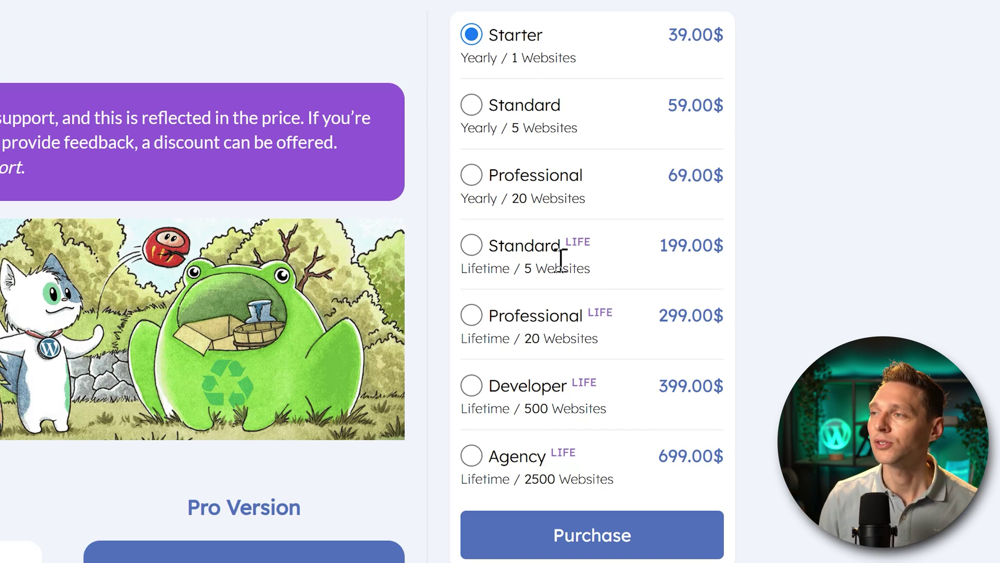
{"action": "left_click", "coordinate": [470, 245]}
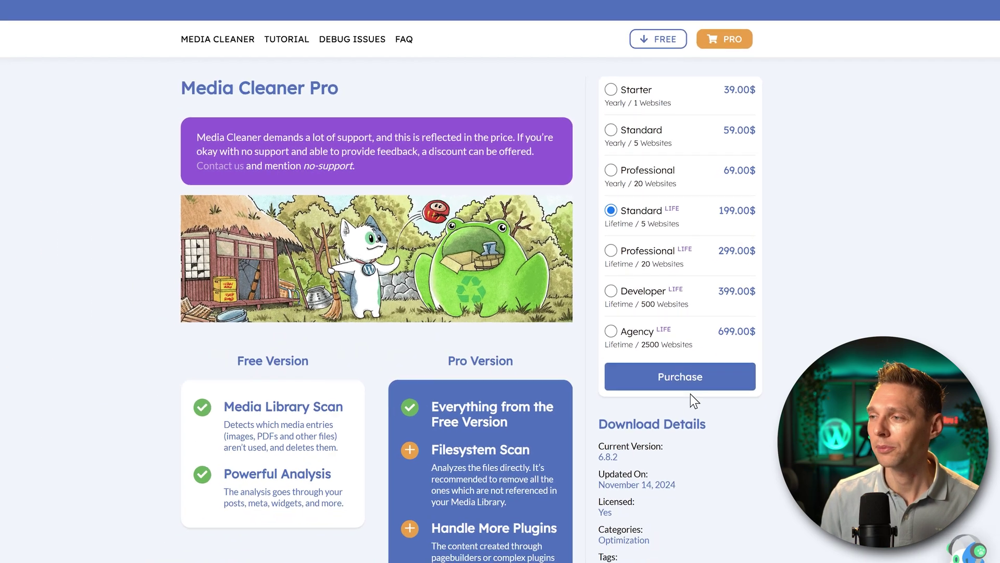
- Proceed to checkout with the Standard (Lifetime) licence at 199.00$ and complete the form
{"action": "left_click", "coordinate": [696, 374]}
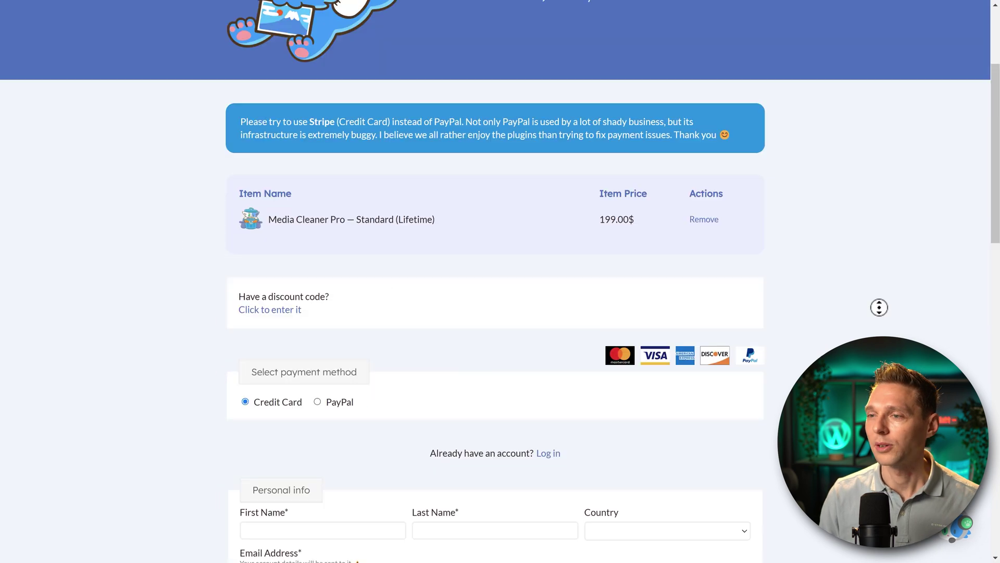
{"action": "scroll", "coordinate": [495, 281], "scroll_direction": "down", "scroll_amount": 3}
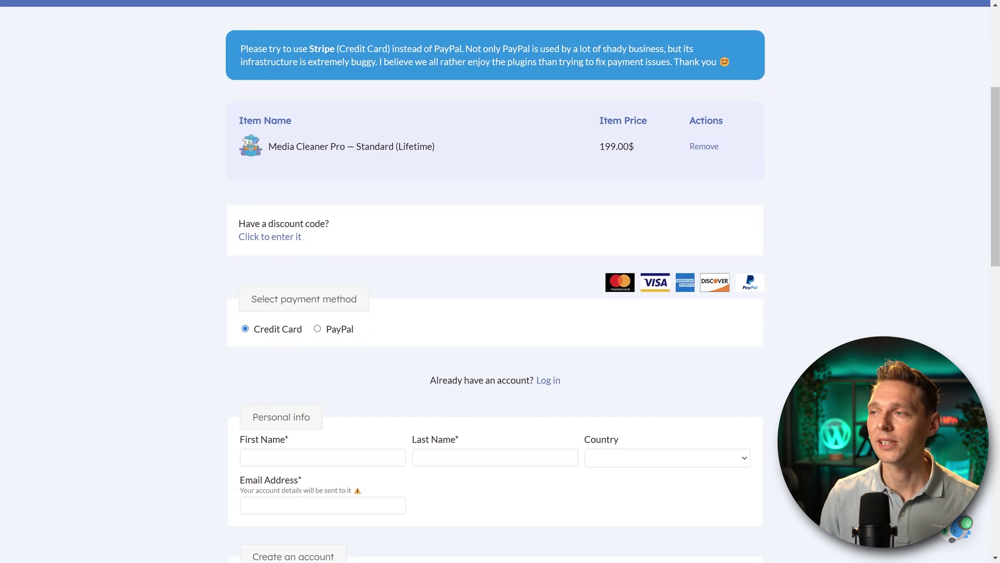
{"action": "scroll", "coordinate": [495, 281], "scroll_direction": "down", "scroll_amount": 3}
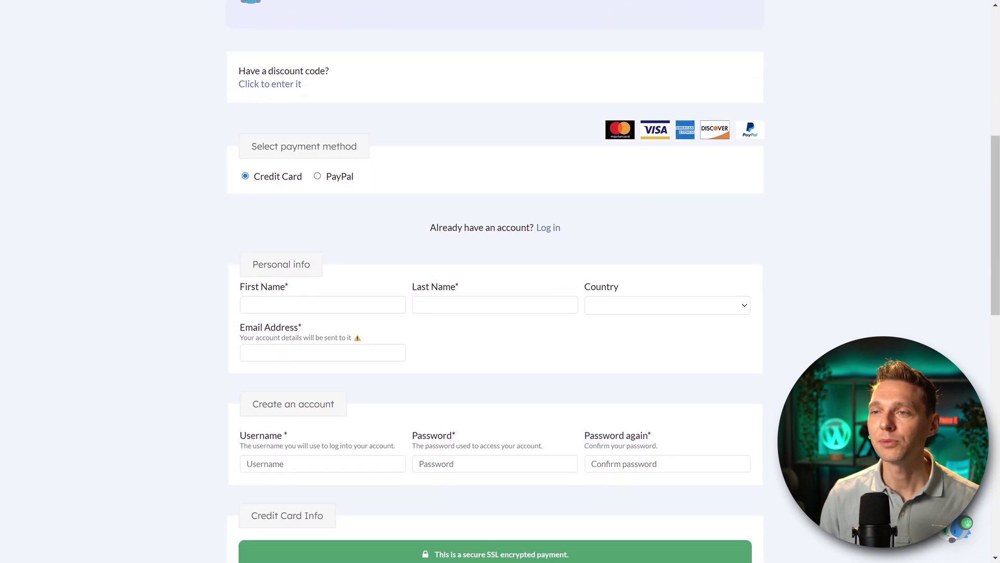
{"action": "scroll", "coordinate": [494, 281], "scroll_direction": "down", "scroll_amount": 6}
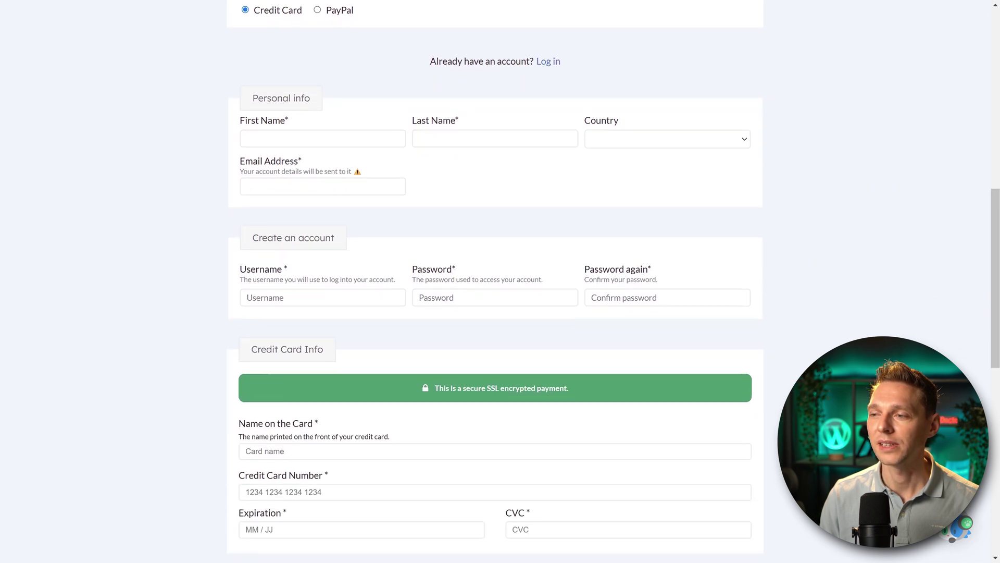
{"action": "scroll", "coordinate": [599, 433], "scroll_direction": "down", "scroll_amount": 5}
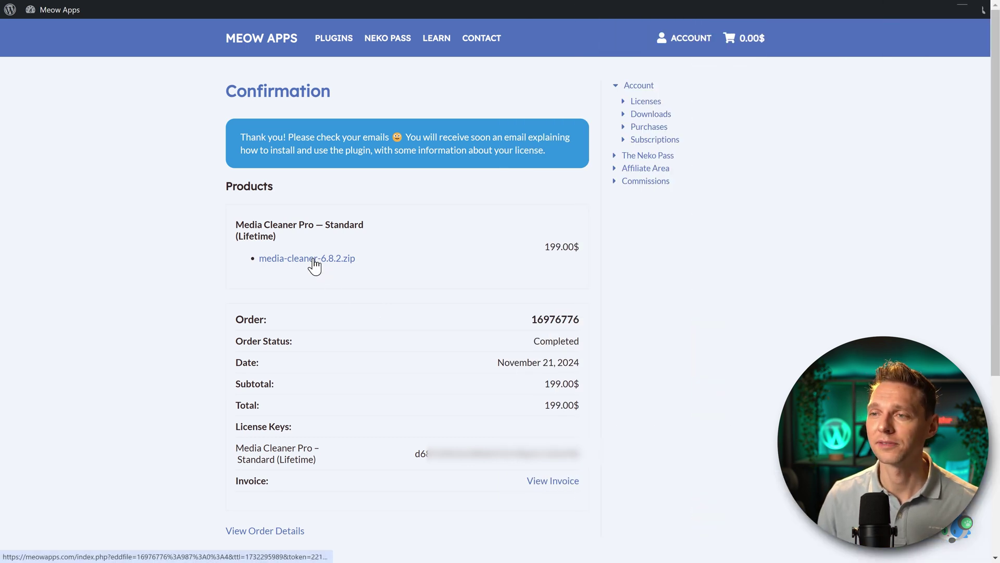
- Highlight the whole licence key next to Media Cleaner Pro – Standard (Lifetime)
{"action": "left_click_drag", "start_coordinate": [415, 454], "coordinate": [588, 454]}
{"action": "left_click", "coordinate": [373, 458]}
{"action": "left_click_drag", "start_coordinate": [400, 463], "coordinate": [586, 455]}
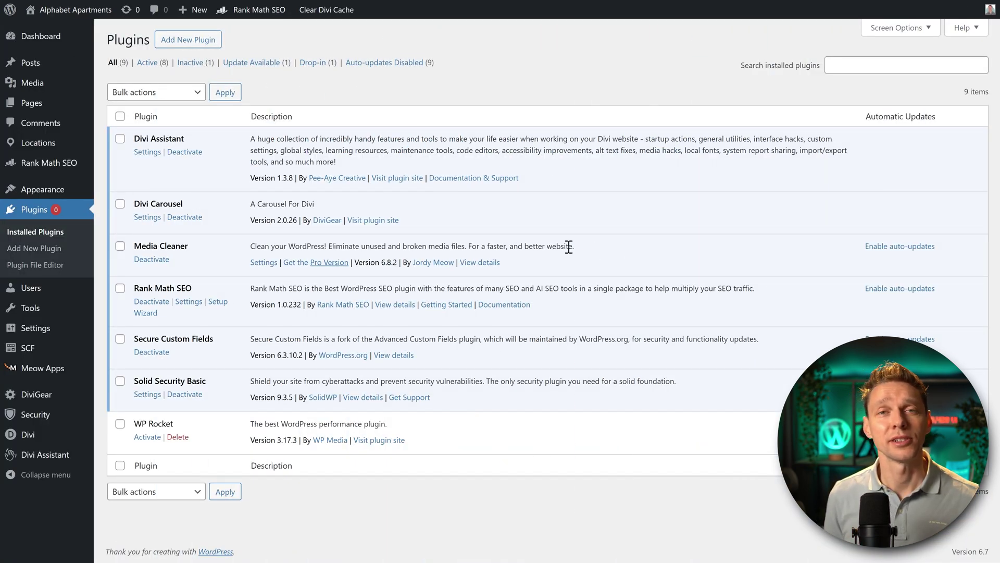
- Deactivate the free Media Cleaner, then upload, install and activate media-cleaner-6.8.2.zip
{"action": "left_click", "coordinate": [153, 260]}
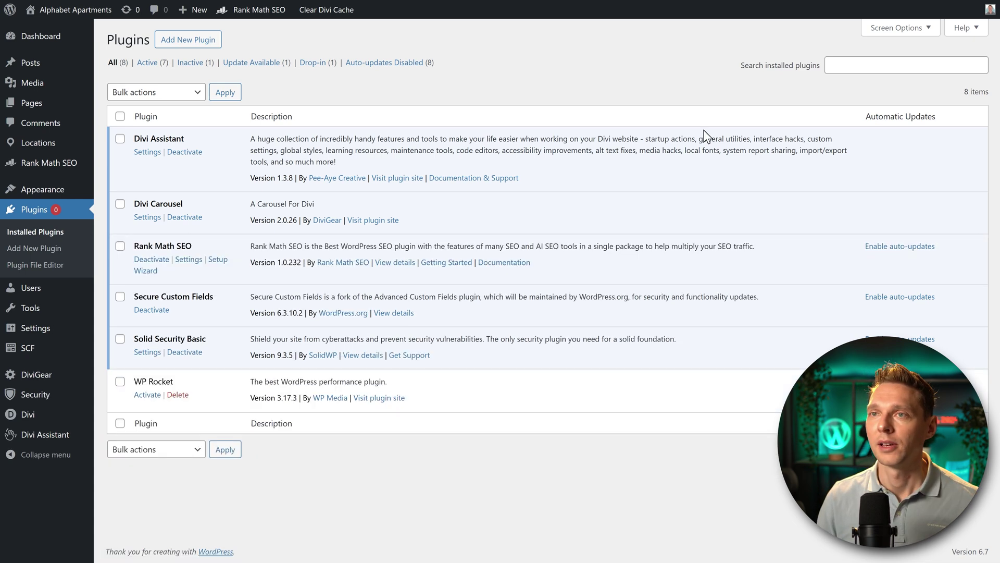
{"action": "left_click", "coordinate": [201, 40]}
{"action": "left_click", "coordinate": [213, 46]}
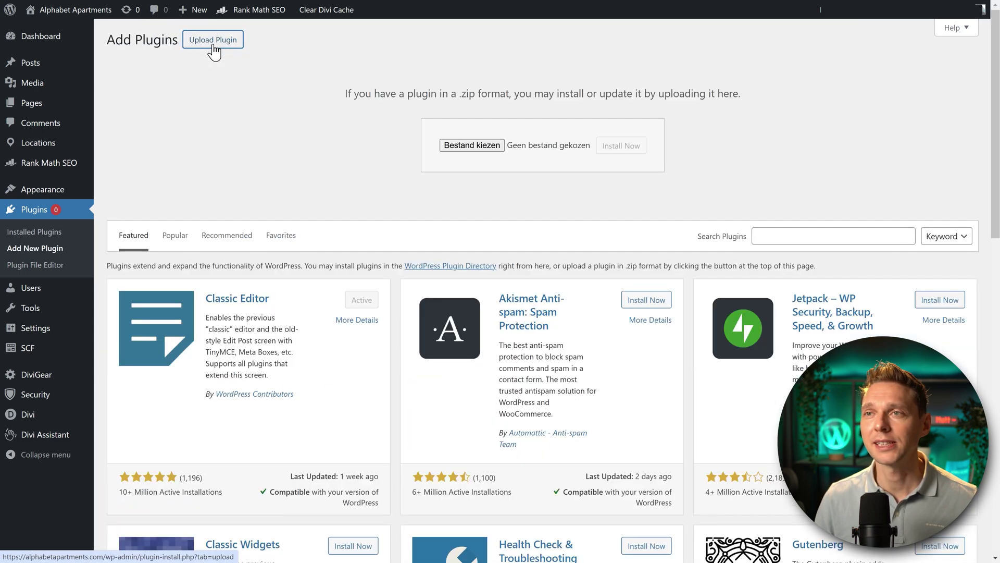
{"action": "left_click", "coordinate": [476, 145]}
{"action": "left_click", "coordinate": [308, 130]}
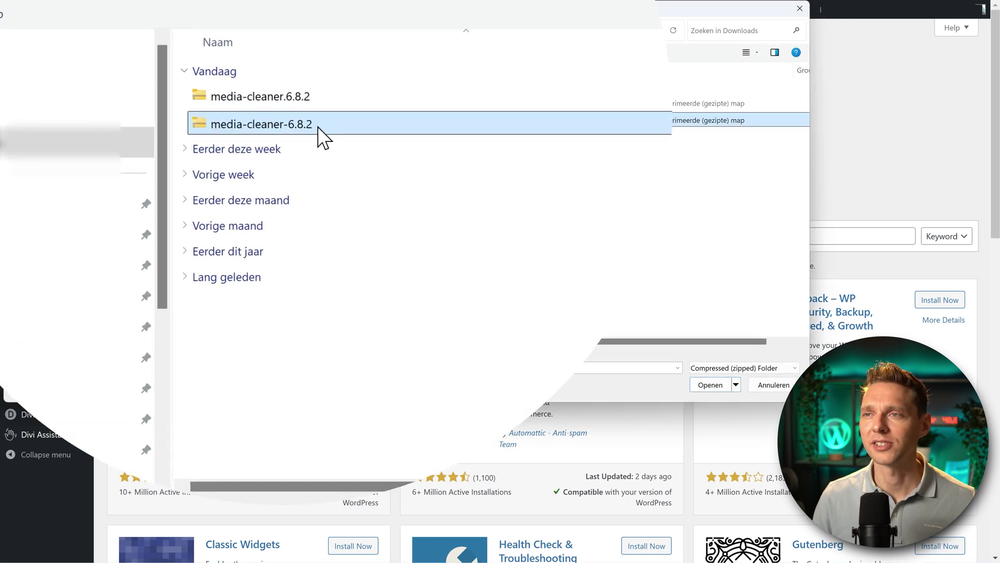
{"action": "left_click", "coordinate": [711, 386]}
{"action": "left_click", "coordinate": [622, 146]}
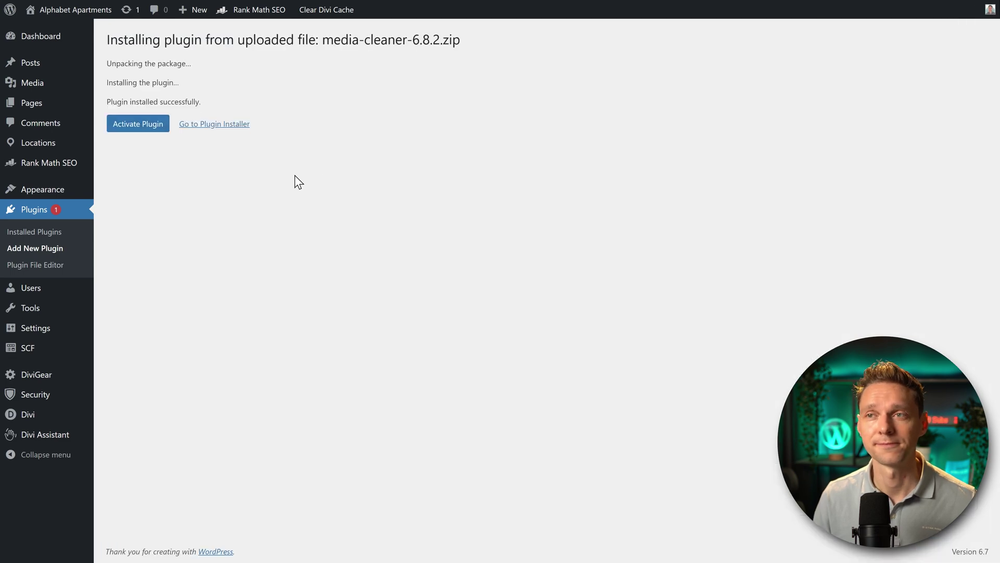
{"action": "left_click", "coordinate": [141, 126]}
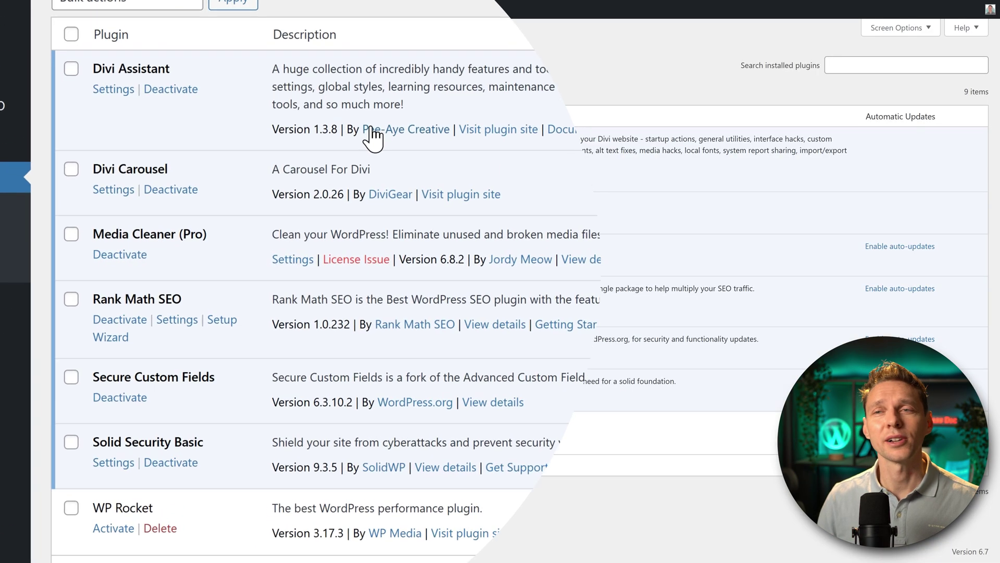
- Paste the licence key in Media Cleaner's License settings, validate it and reload
{"action": "left_click", "coordinate": [317, 258]}
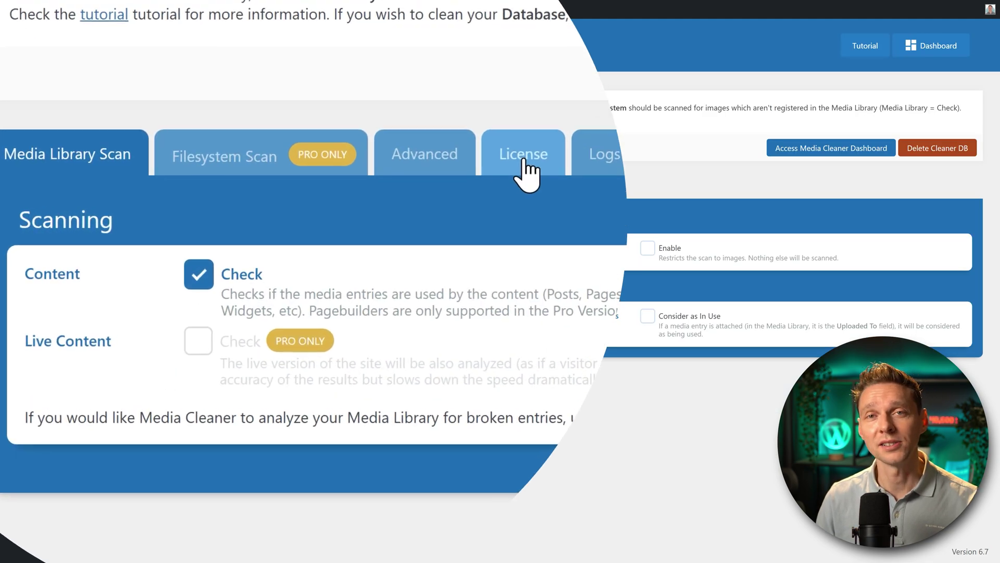
{"action": "left_click", "coordinate": [454, 170]}
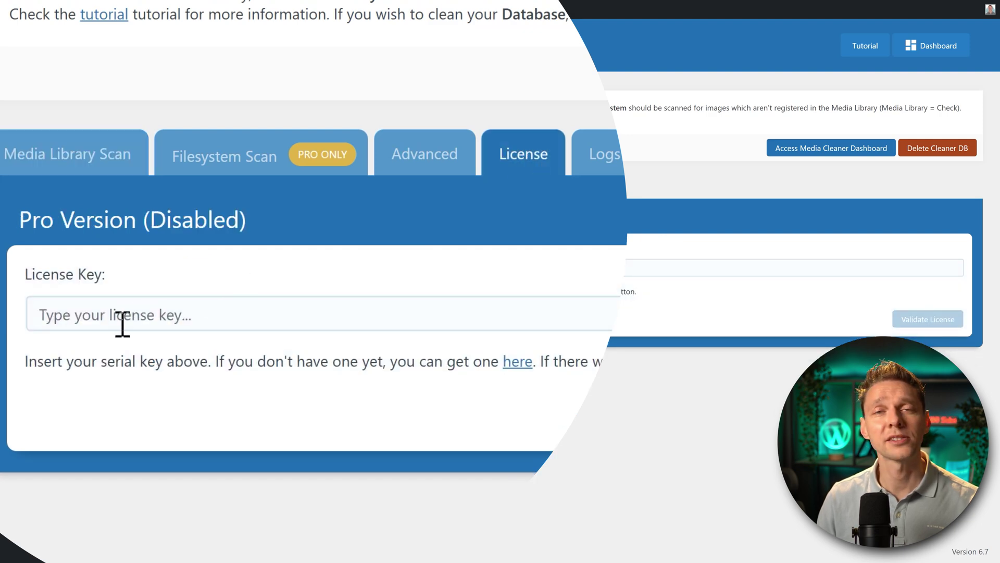
{"action": "right_click", "coordinate": [126, 320]}
{"action": "left_click", "coordinate": [212, 65]}
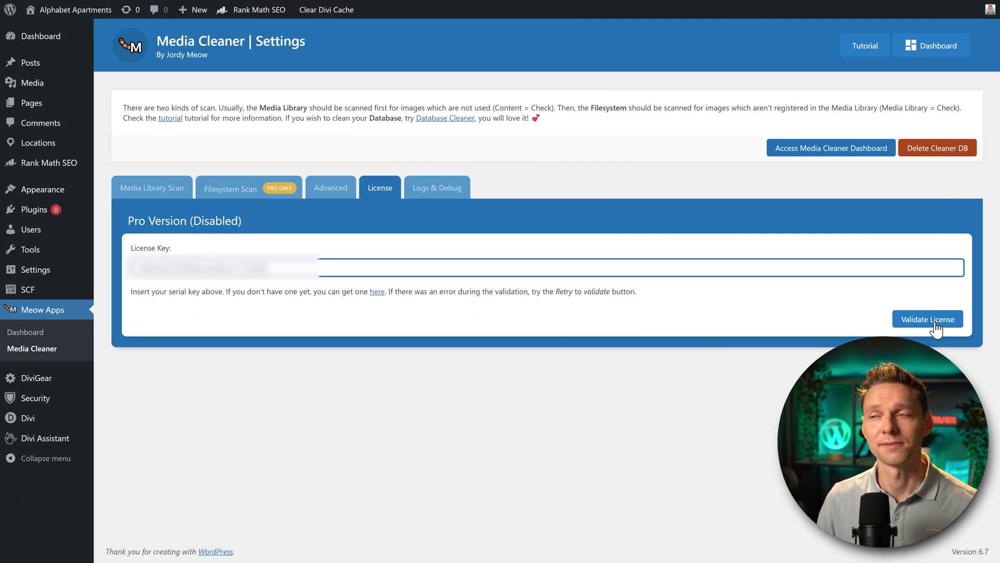
{"action": "left_click", "coordinate": [933, 320]}
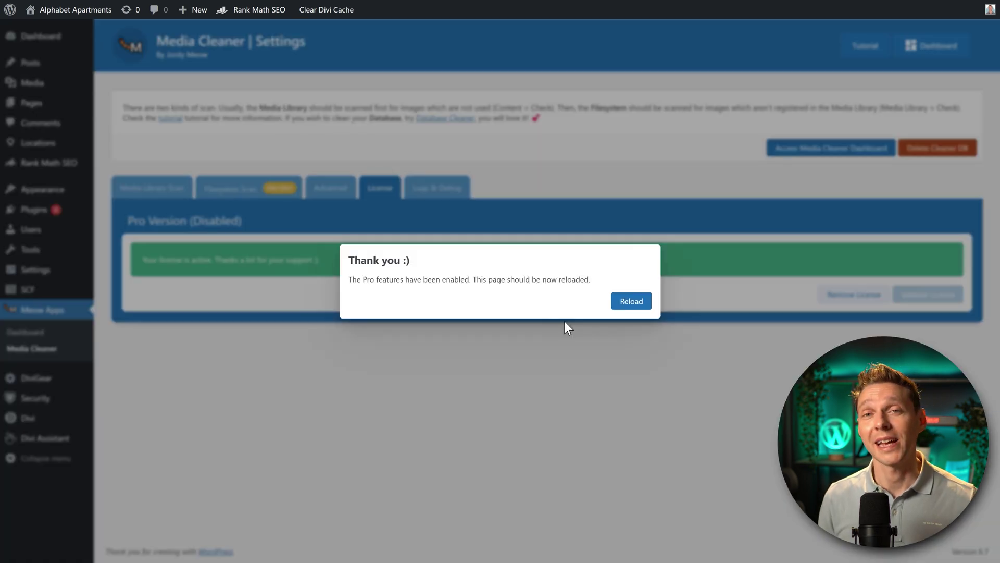
{"action": "left_click", "coordinate": [631, 302]}
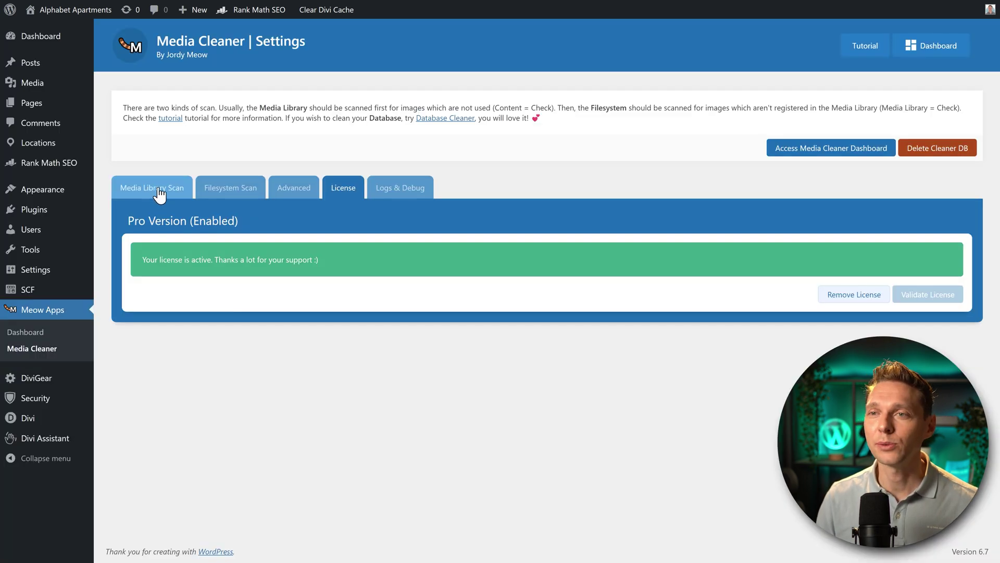
- Leave Attached Images off and tick the Content check in the Filesystem Scan settings
{"action": "left_click", "coordinate": [156, 189]}
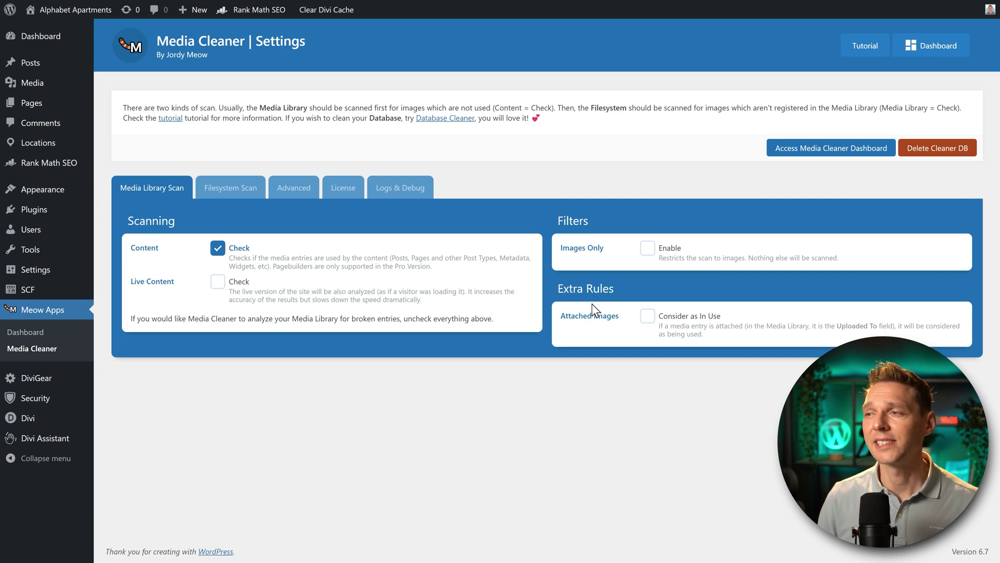
{"action": "left_click", "coordinate": [647, 316]}
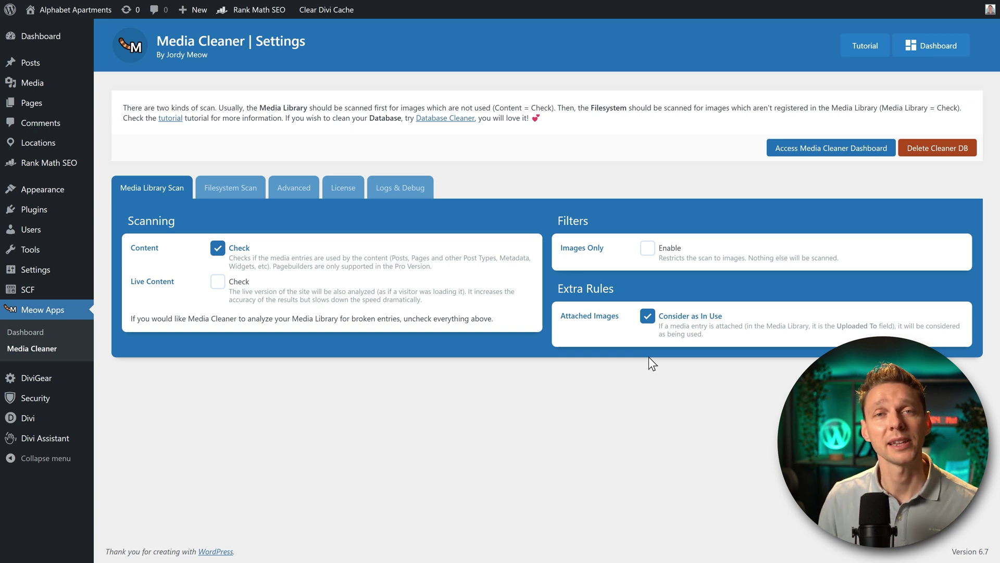
{"action": "left_click", "coordinate": [648, 316]}
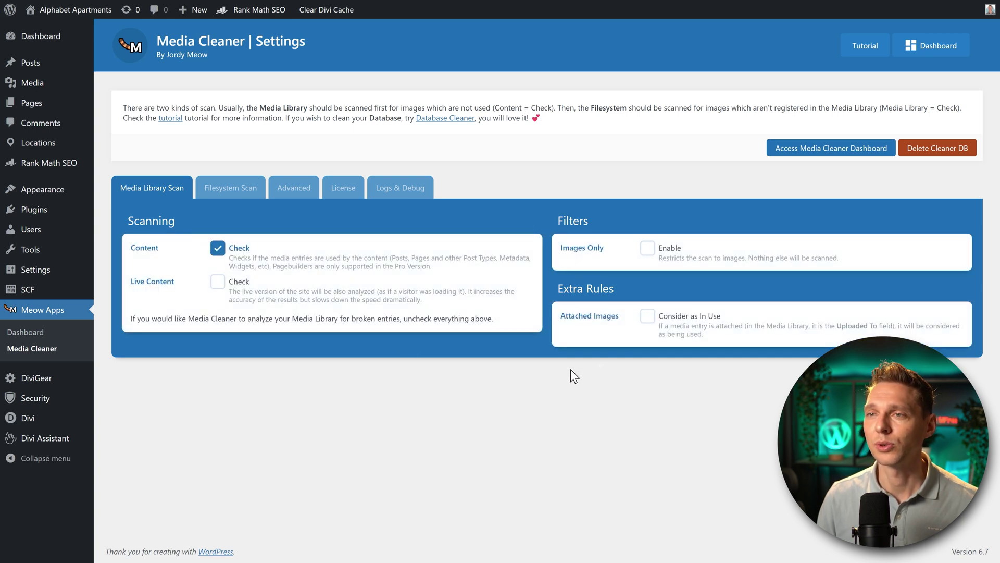
{"action": "left_click", "coordinate": [234, 193]}
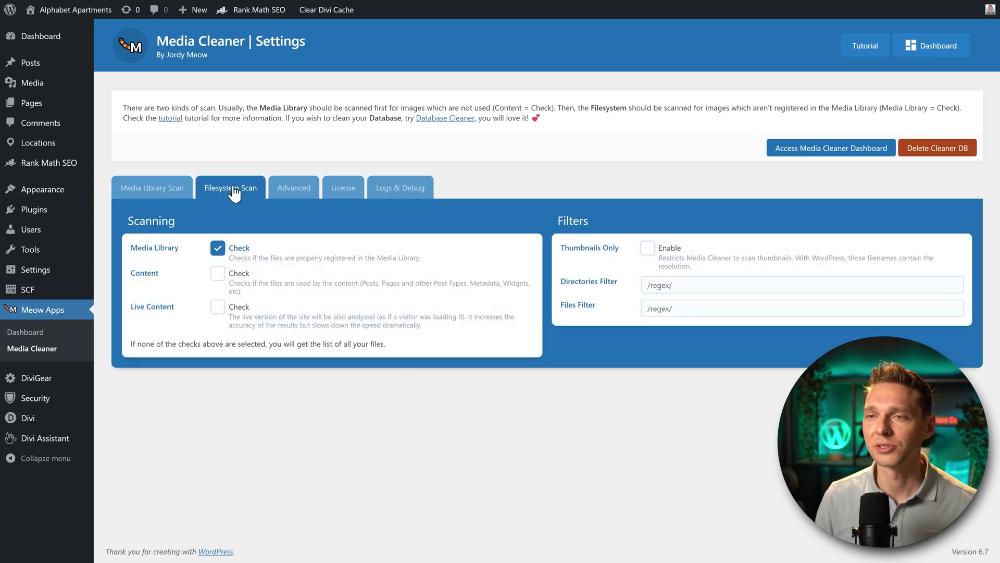
{"action": "left_click", "coordinate": [217, 276]}
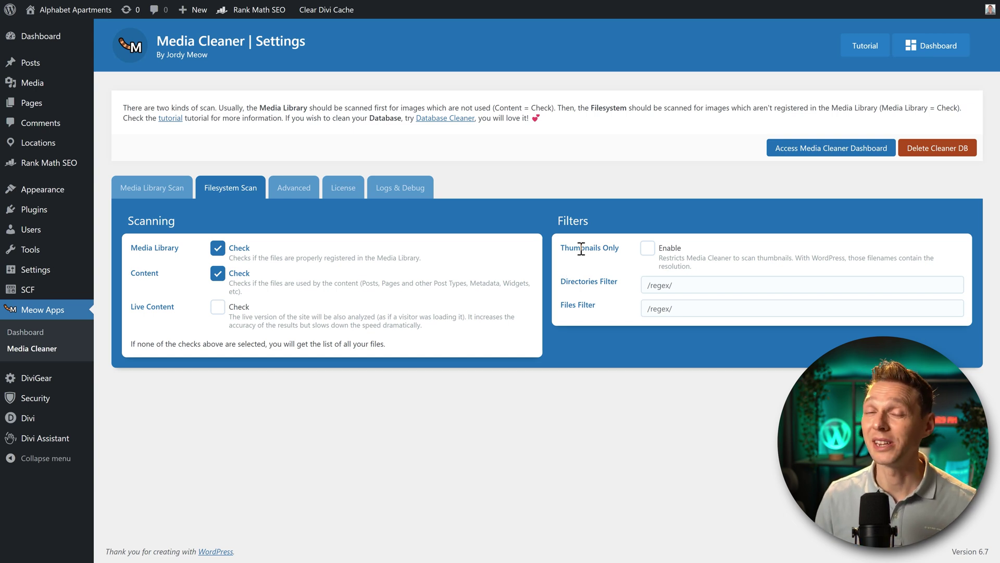
- Tick Hide next to Warning Message in Media Cleaner's Advanced settings
{"action": "left_click", "coordinate": [295, 191]}
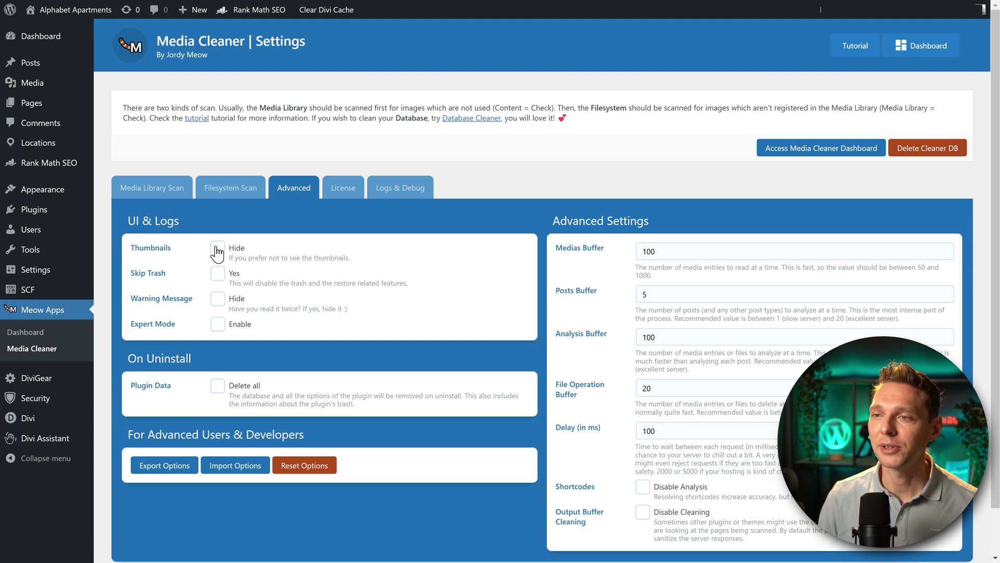
{"action": "left_click", "coordinate": [215, 302]}
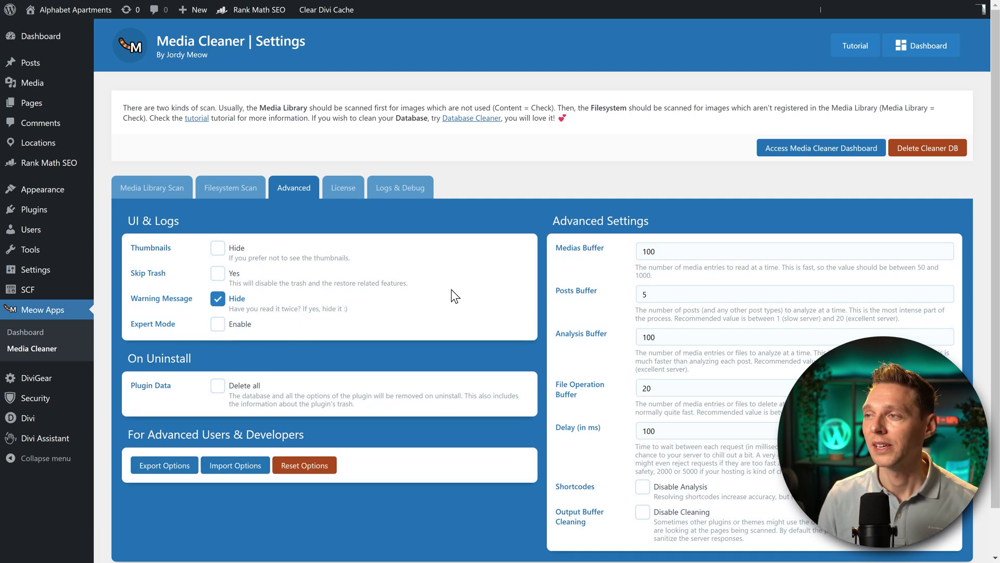
{"action": "scroll", "coordinate": [349, 311], "scroll_direction": "down", "scroll_amount": 1}
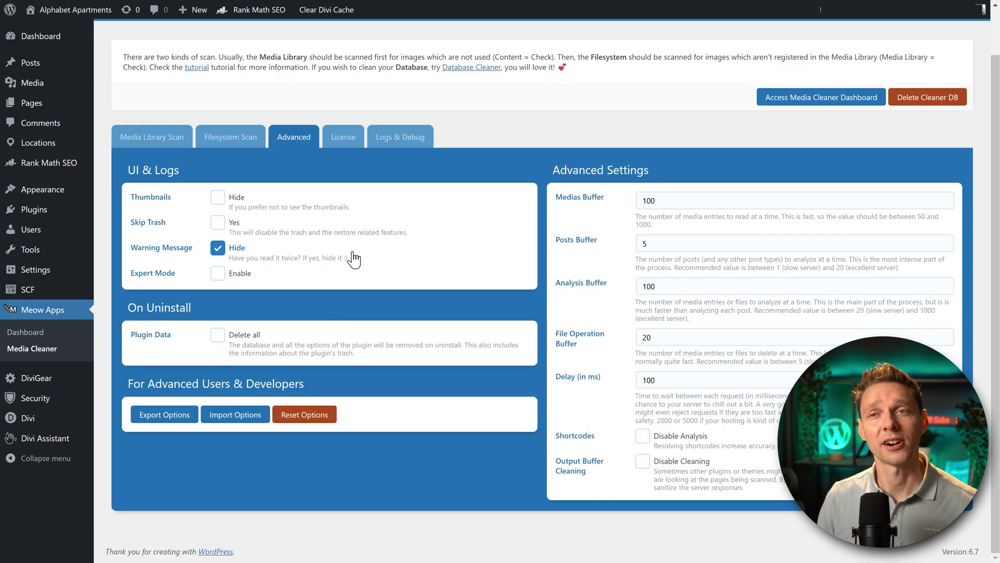
- In Media > Cleaner, delete all 1016 flagged files, leaving 0 issues and 2379.75 MB trashed
{"action": "mouse_move", "coordinate": [28, 86]}
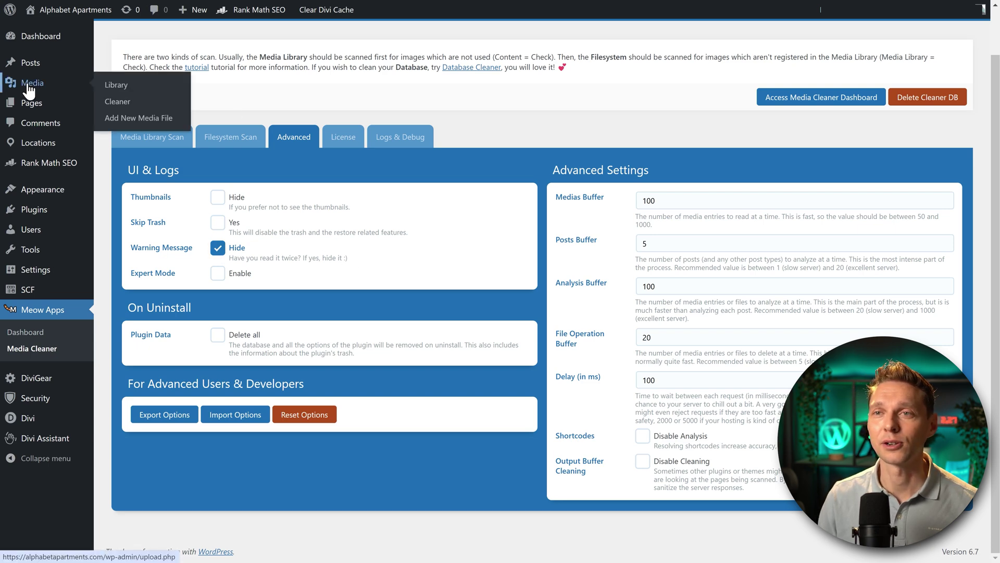
{"action": "left_click", "coordinate": [119, 102]}
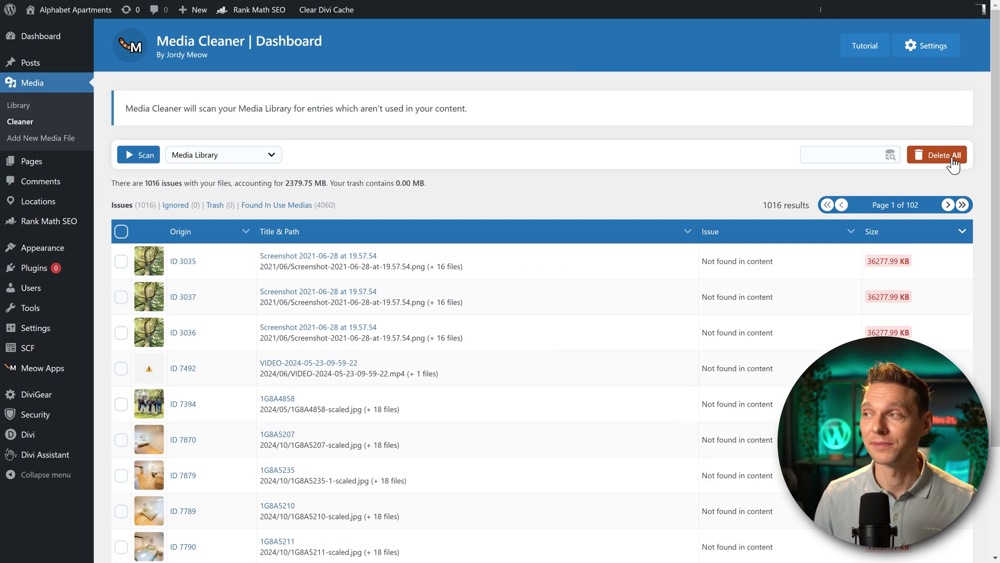
{"action": "left_click", "coordinate": [953, 163]}
{"action": "left_click", "coordinate": [631, 306]}
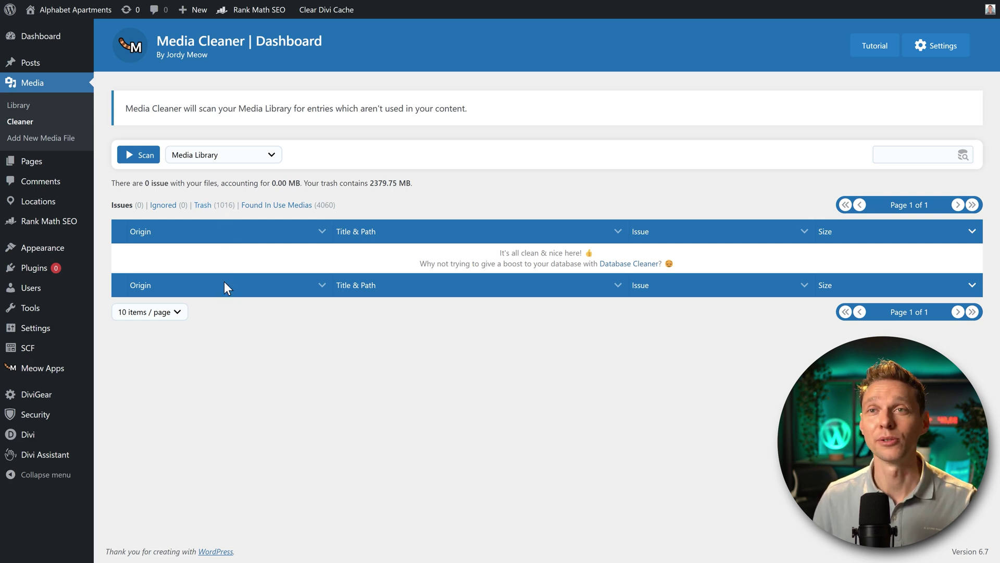
- Open the live Alphabet Apartments site in an incognito window
{"action": "mouse_move", "coordinate": [80, 13]}
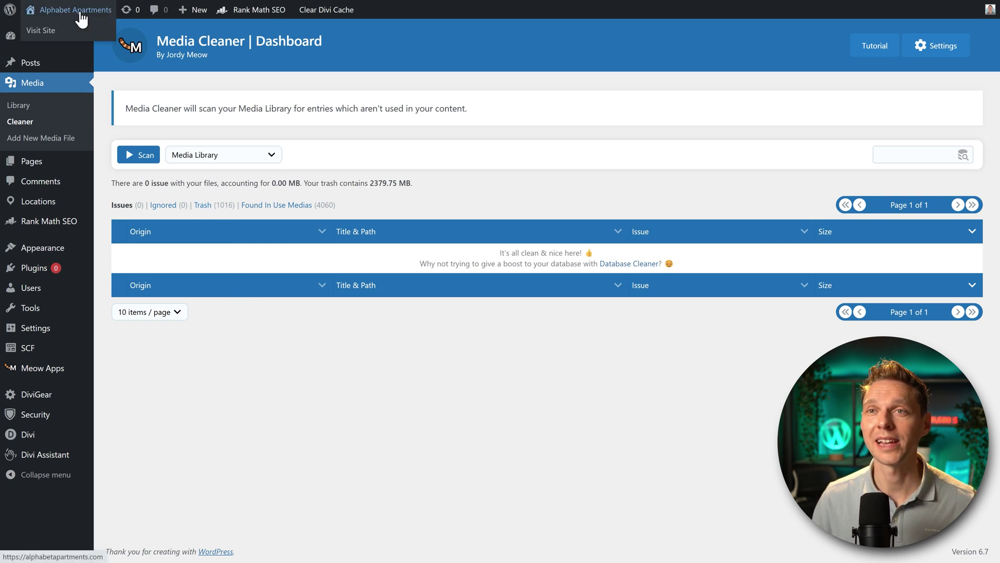
{"action": "right_click", "coordinate": [46, 37]}
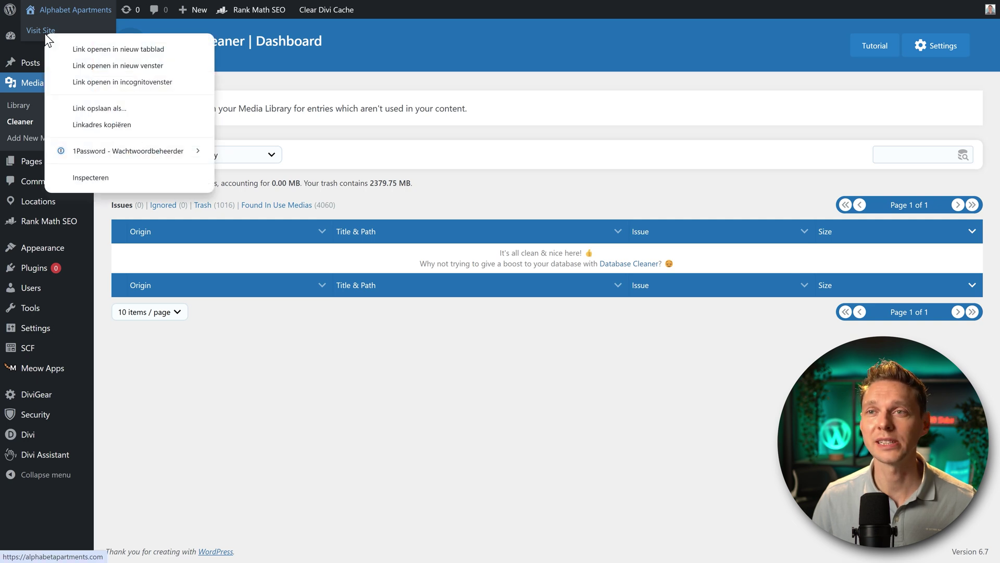
{"action": "left_click", "coordinate": [101, 79]}
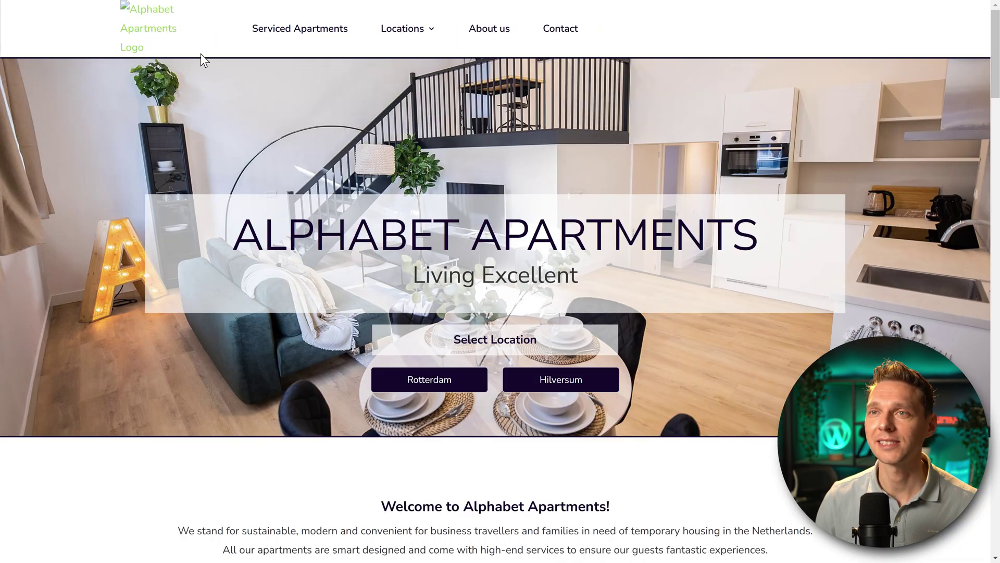
{"action": "middle_click", "coordinate": [824, 125]}
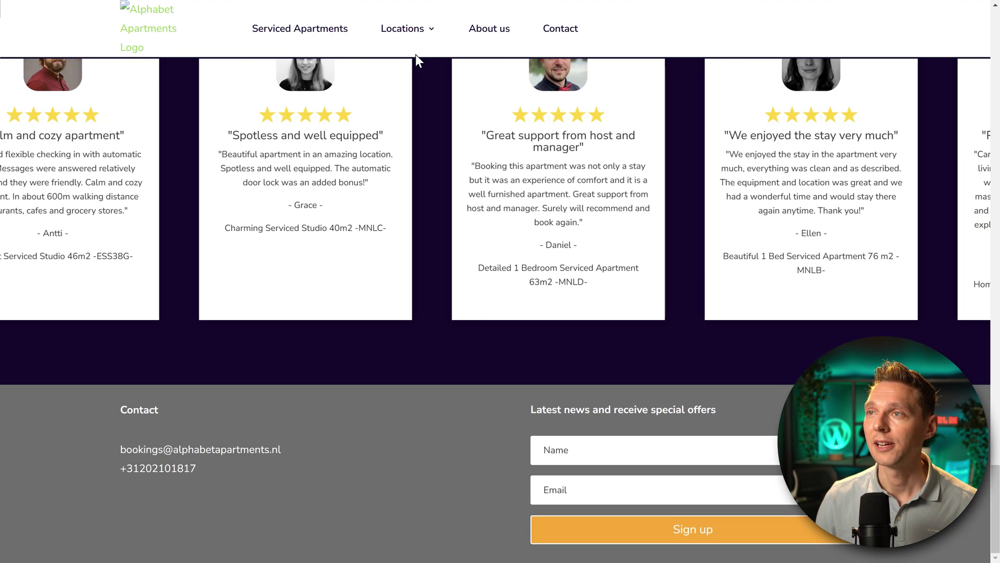
- Browse Locations > Rotterdam > Bredestraat to the Urban Escape 2BDR Apartment BS3 page's broken logo
{"action": "mouse_move", "coordinate": [414, 42]}
{"action": "mouse_move", "coordinate": [422, 81]}
{"action": "left_click", "coordinate": [558, 87]}
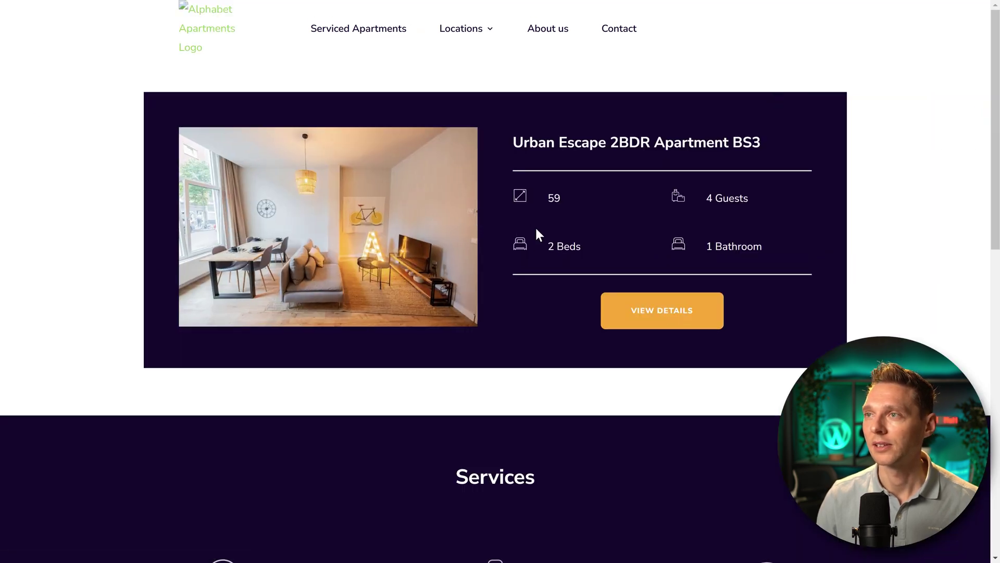
{"action": "left_click", "coordinate": [680, 324]}
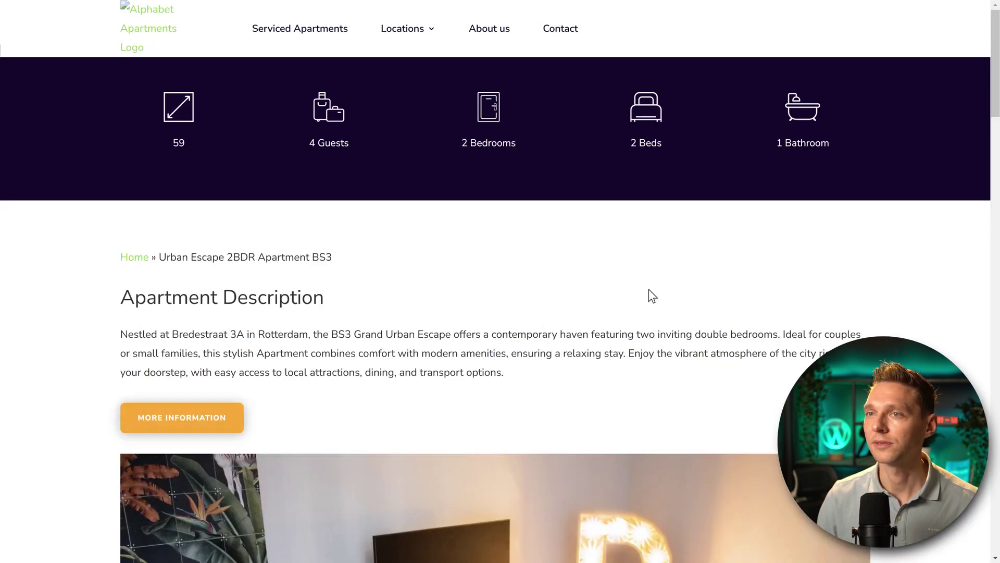
{"action": "scroll", "coordinate": [779, 257], "scroll_direction": "down", "scroll_amount": 6}
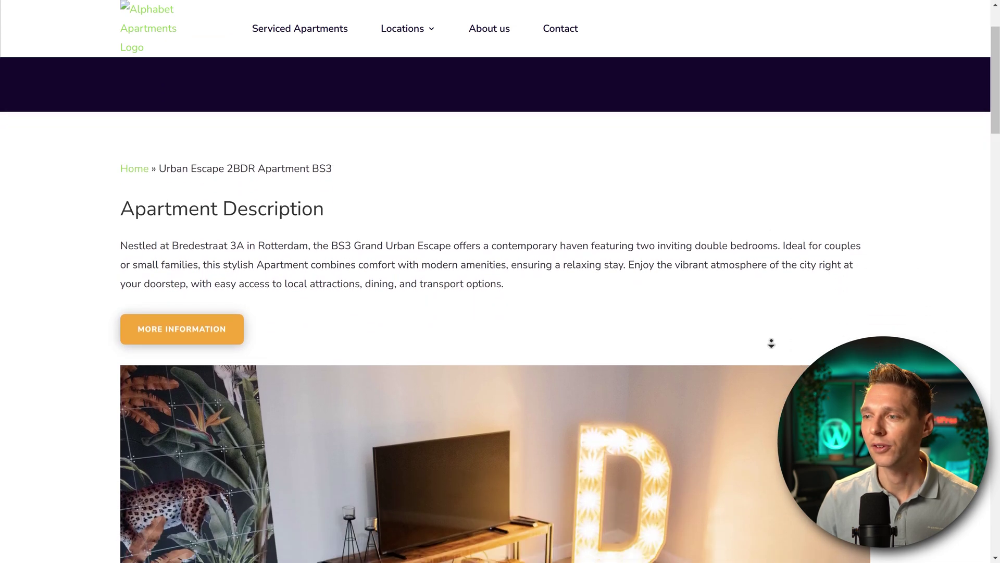
{"action": "scroll", "coordinate": [768, 378], "scroll_direction": "down", "scroll_amount": 15}
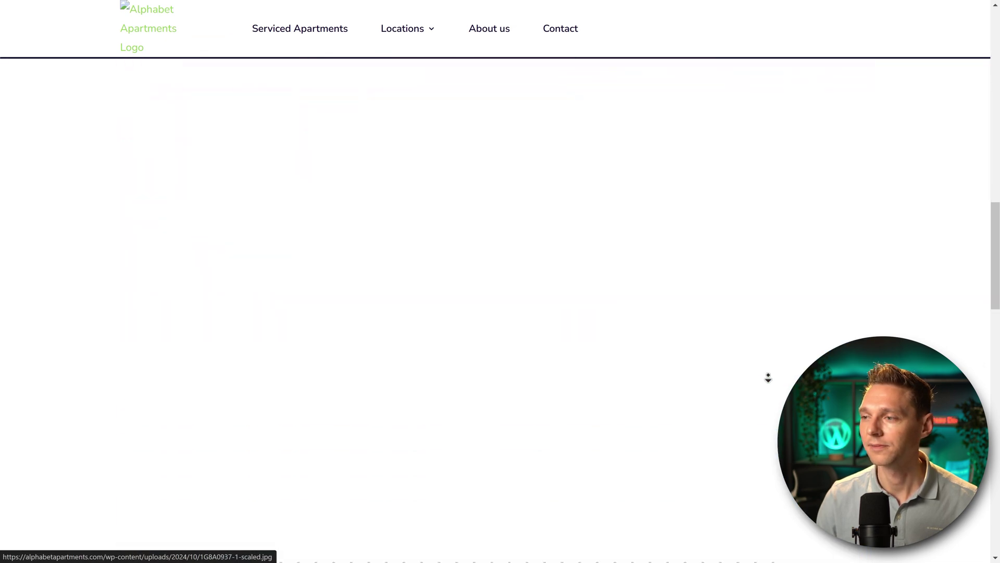
{"action": "scroll", "coordinate": [774, 361], "scroll_direction": "down", "scroll_amount": 13}
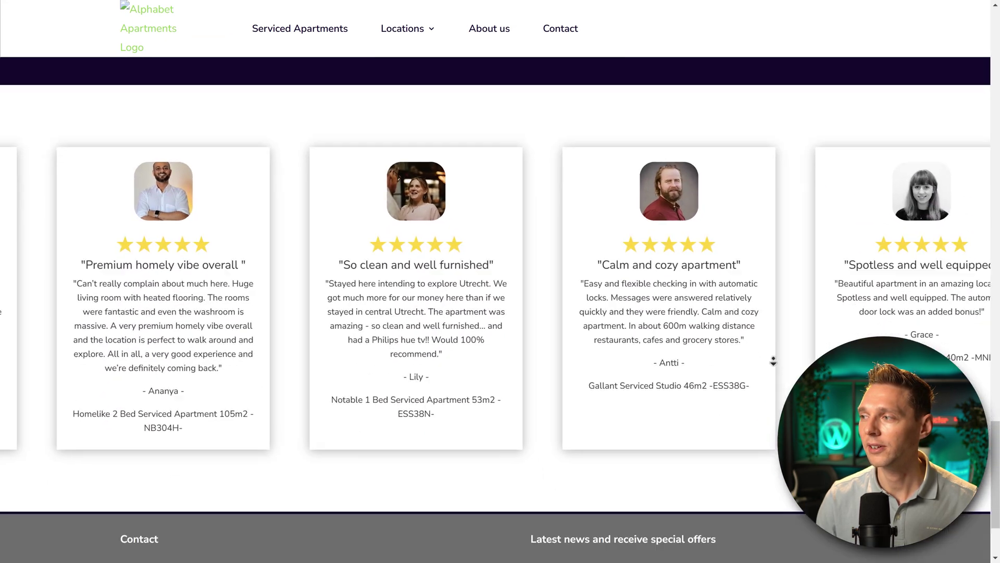
{"action": "scroll", "coordinate": [776, 364], "scroll_direction": "up", "scroll_amount": 2}
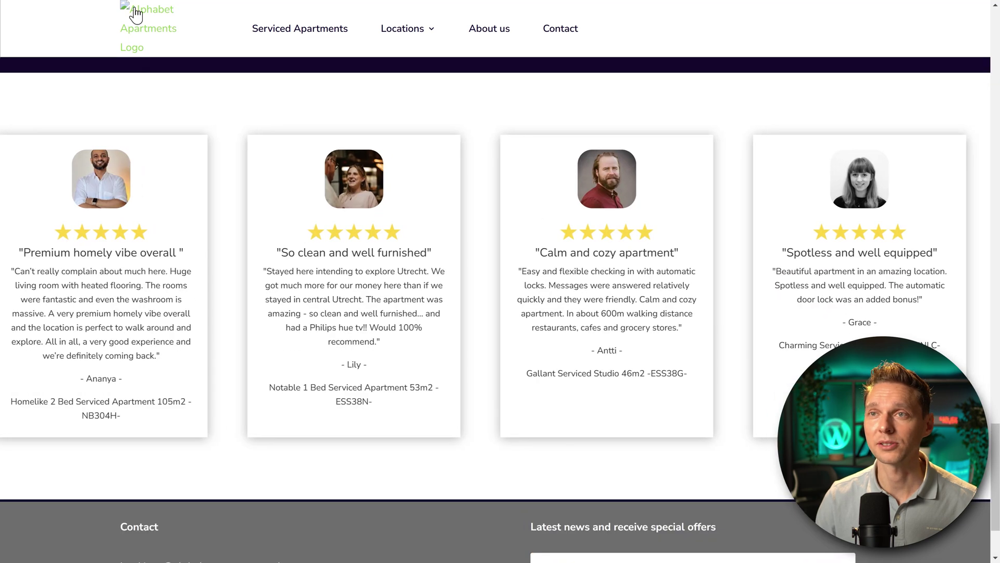
{"action": "right_click", "coordinate": [146, 30]}
- Copy the link address of the Alphabet-Apartments-Logo.png 404 error from the DevTools Console
{"action": "key", "text": "Escape"}
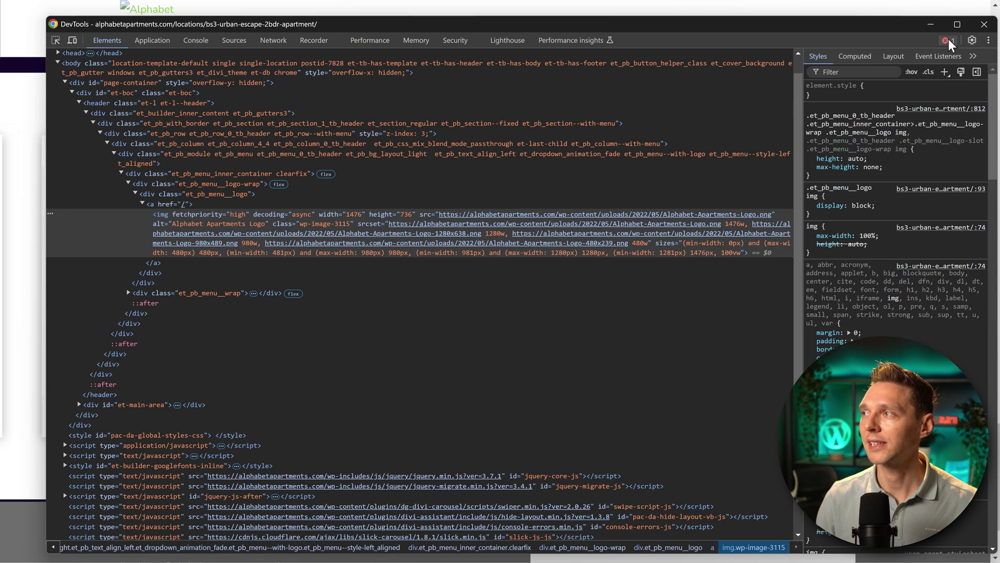
{"action": "left_click", "coordinate": [947, 40]}
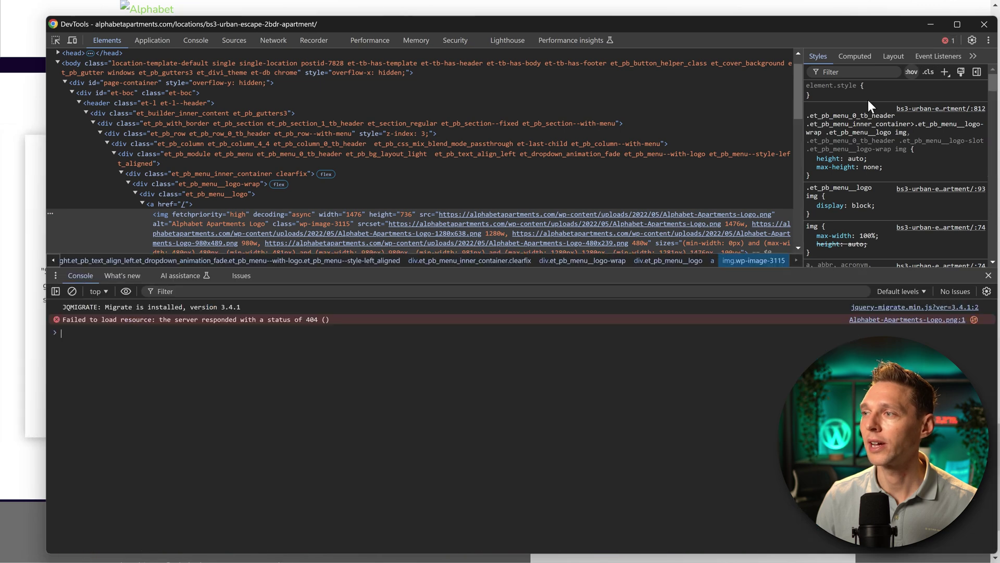
{"action": "right_click", "coordinate": [860, 323]}
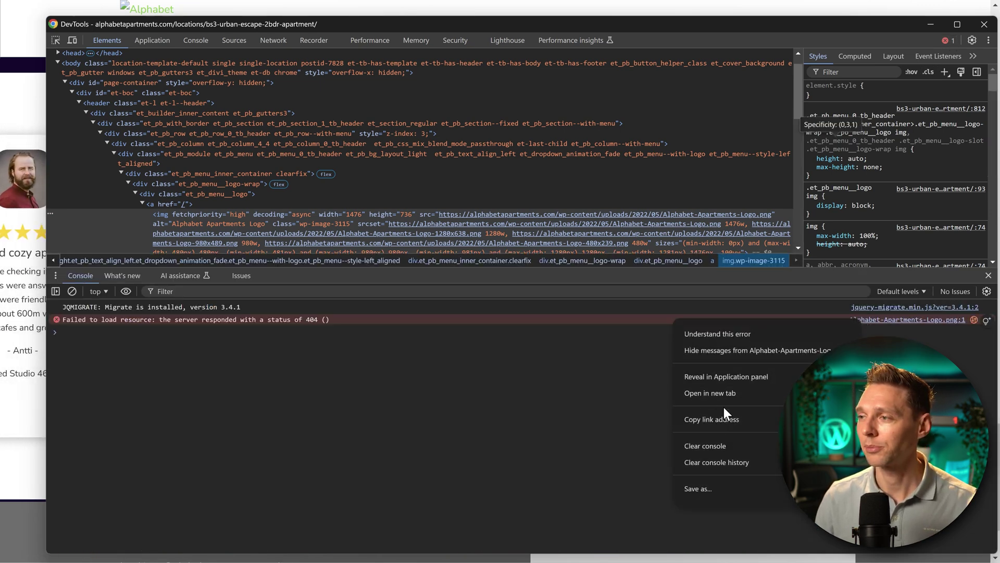
{"action": "left_click", "coordinate": [714, 420]}
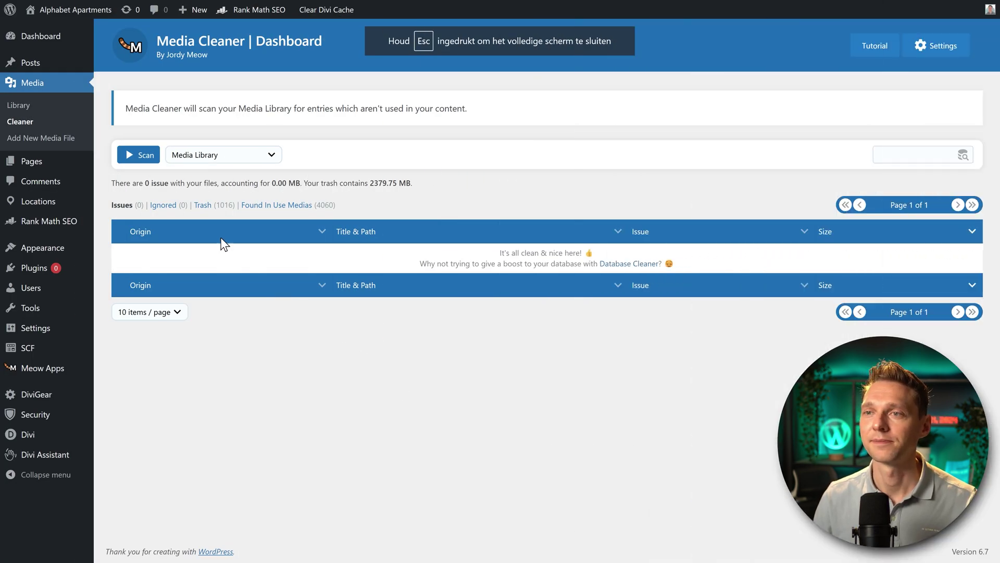
- Search Media Cleaner's trash for Alphabet-Apartments-Logo.png and recover all three matching entries
{"action": "left_click", "coordinate": [203, 204]}
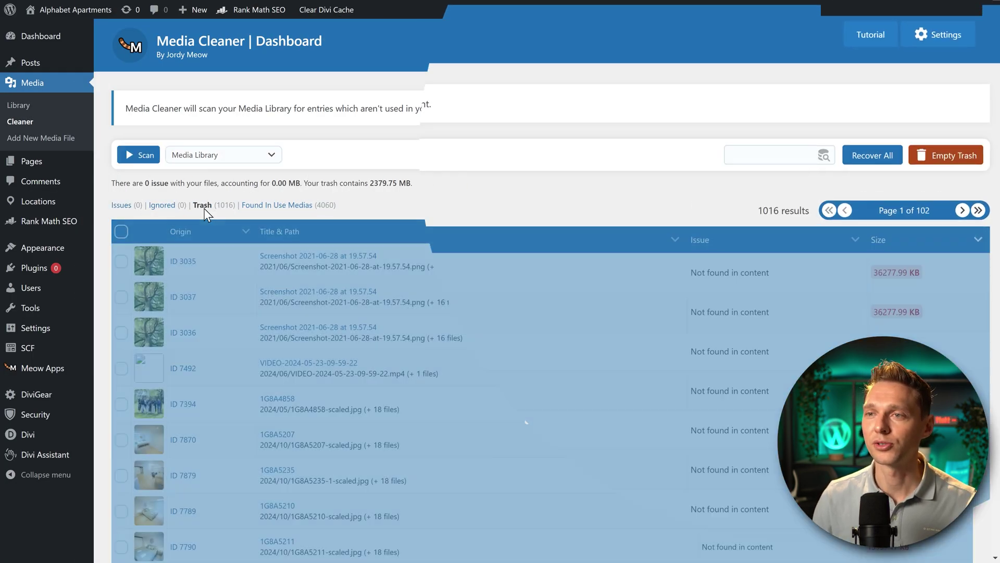
{"action": "left_click", "coordinate": [782, 155]}
{"action": "type", "text": "bet-Apartments-Logo.png"}
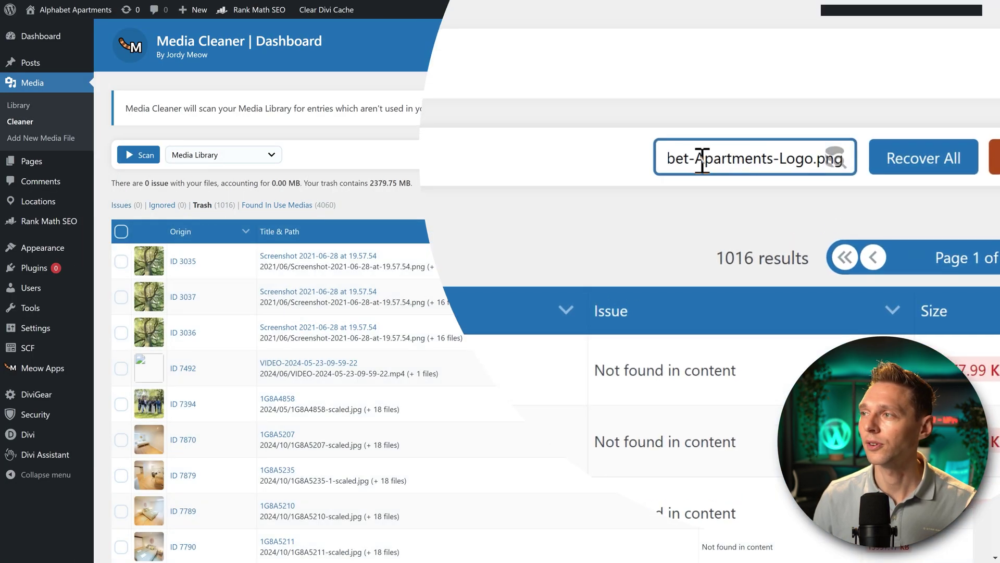
{"action": "left_click_drag", "start_coordinate": [702, 159], "coordinate": [431, 182]}
{"action": "key", "text": "BackSpace"}
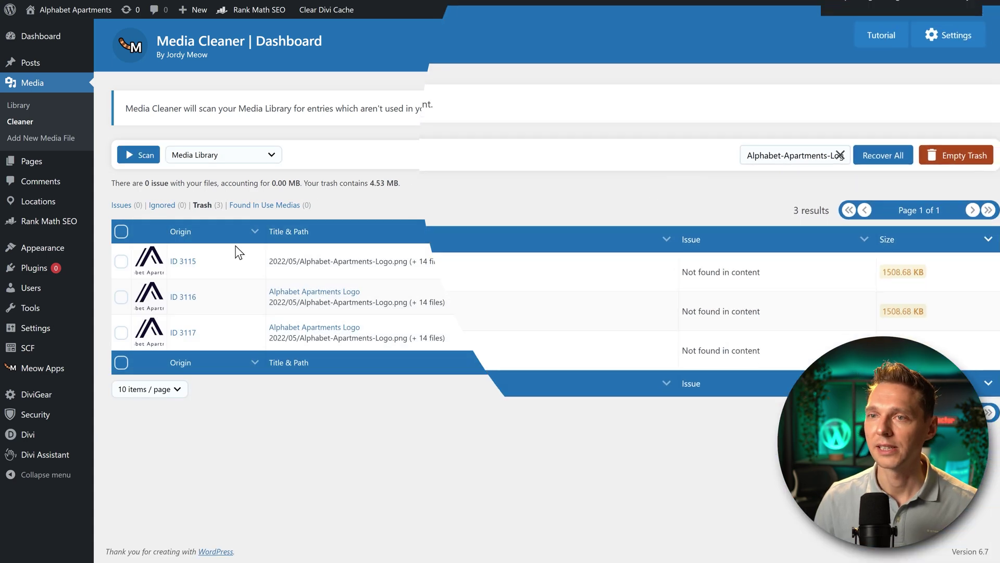
{"action": "left_click", "coordinate": [121, 232]}
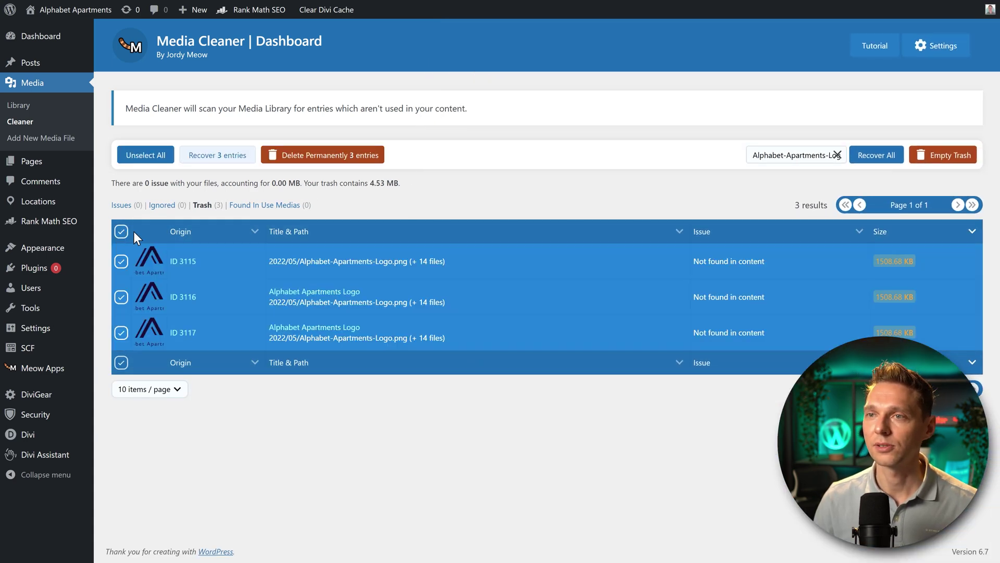
{"action": "left_click", "coordinate": [218, 157]}
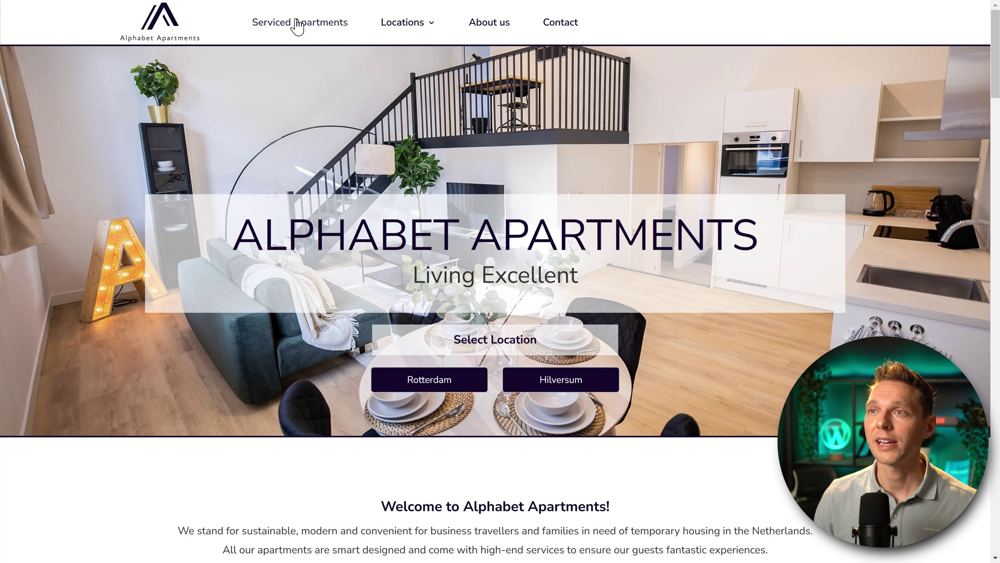
- Browse the Serviced Apartments photo slider, then return home and open the About us page
{"action": "left_click", "coordinate": [297, 23]}
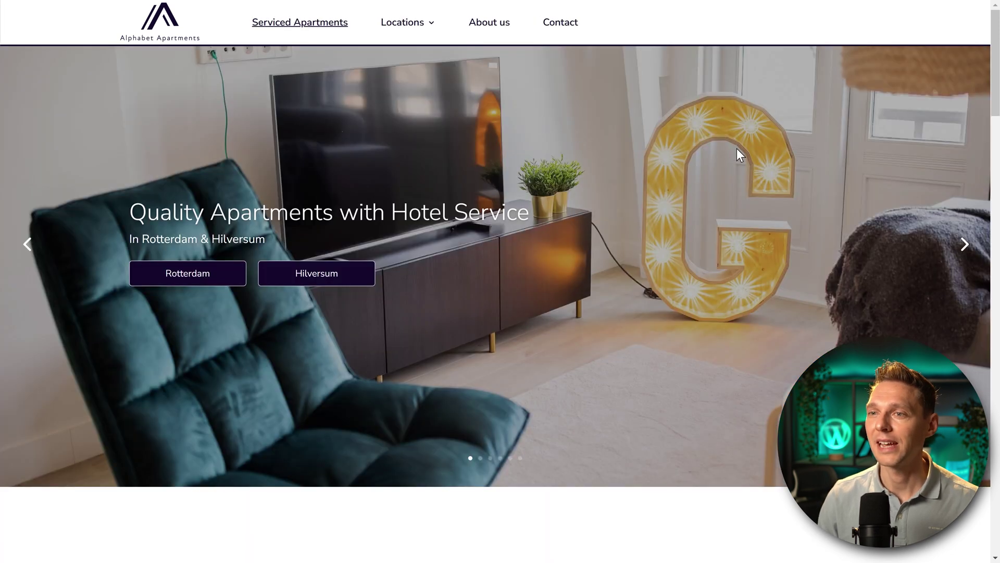
{"action": "scroll", "coordinate": [737, 160], "scroll_direction": "down", "scroll_amount": 3}
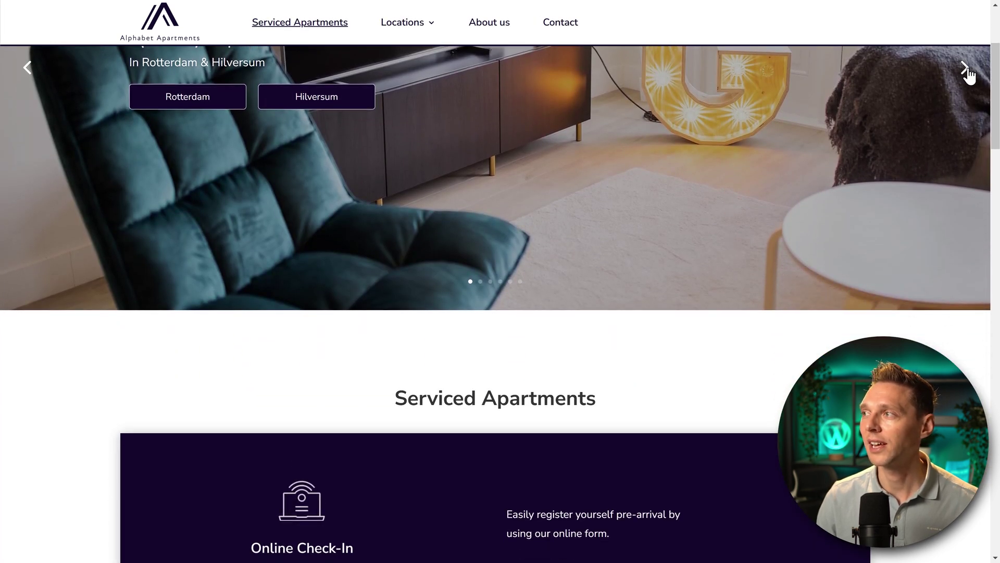
{"action": "left_click", "coordinate": [965, 68]}
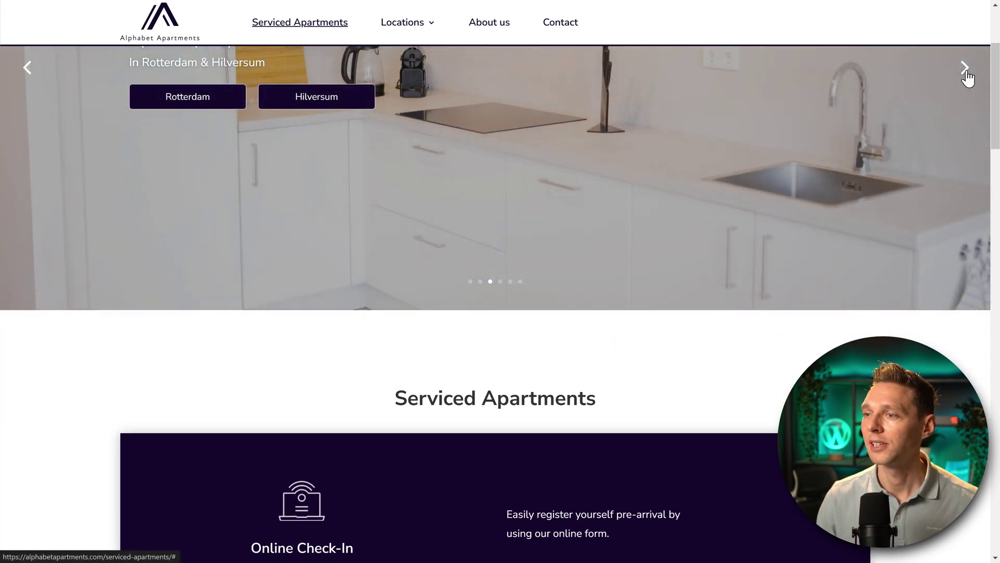
{"action": "left_click", "coordinate": [964, 67]}
{"action": "middle_click", "coordinate": [776, 306]}
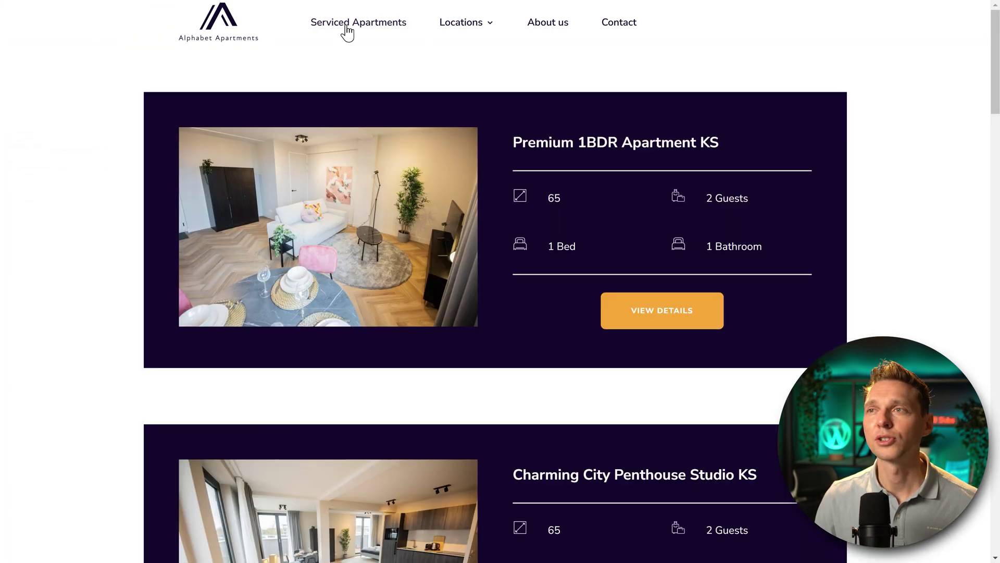
{"action": "left_click", "coordinate": [346, 27]}
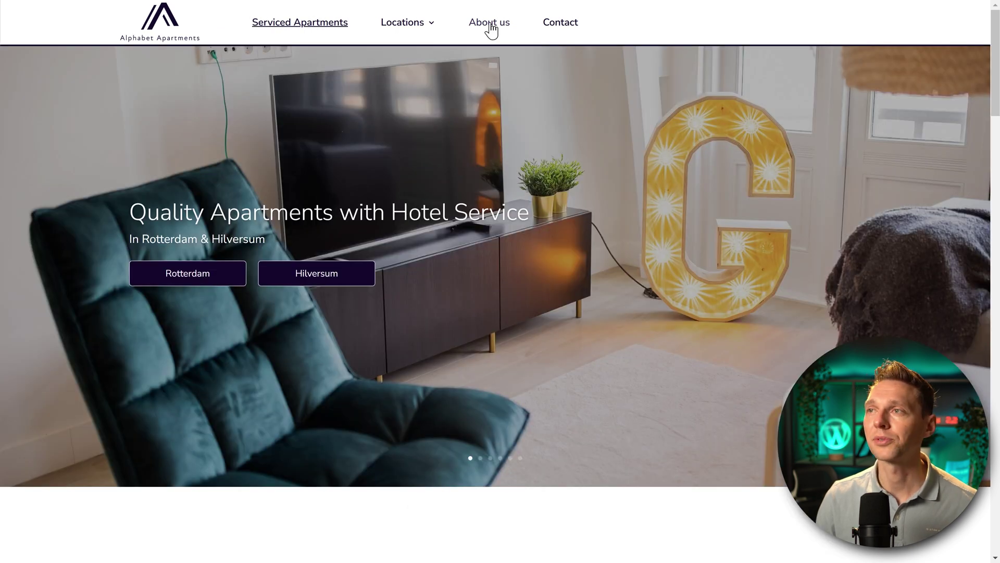
{"action": "left_click", "coordinate": [490, 26]}
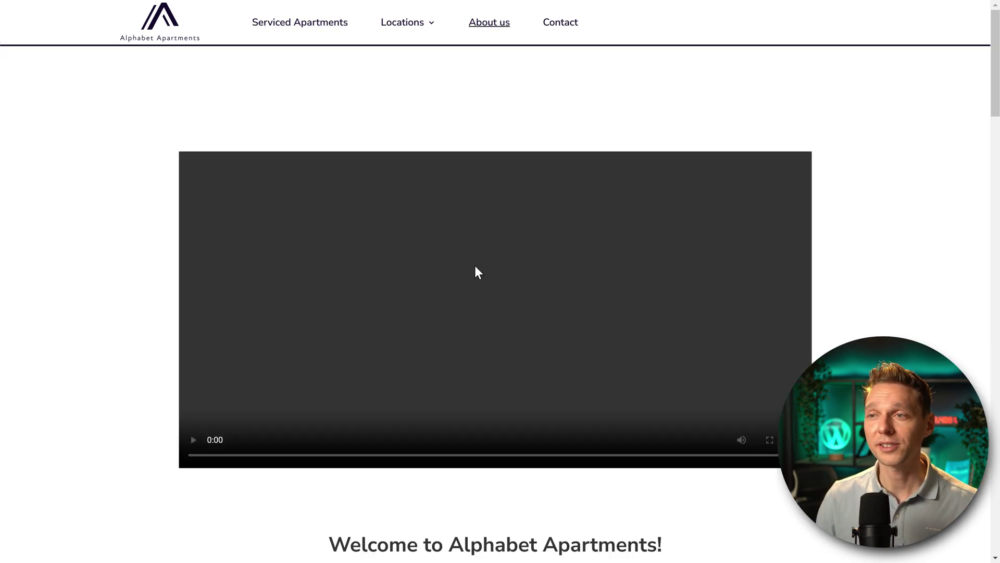
- Inspect the About us video and bring up the Console's 404 link for the missing video file
{"action": "right_click", "coordinate": [689, 110]}
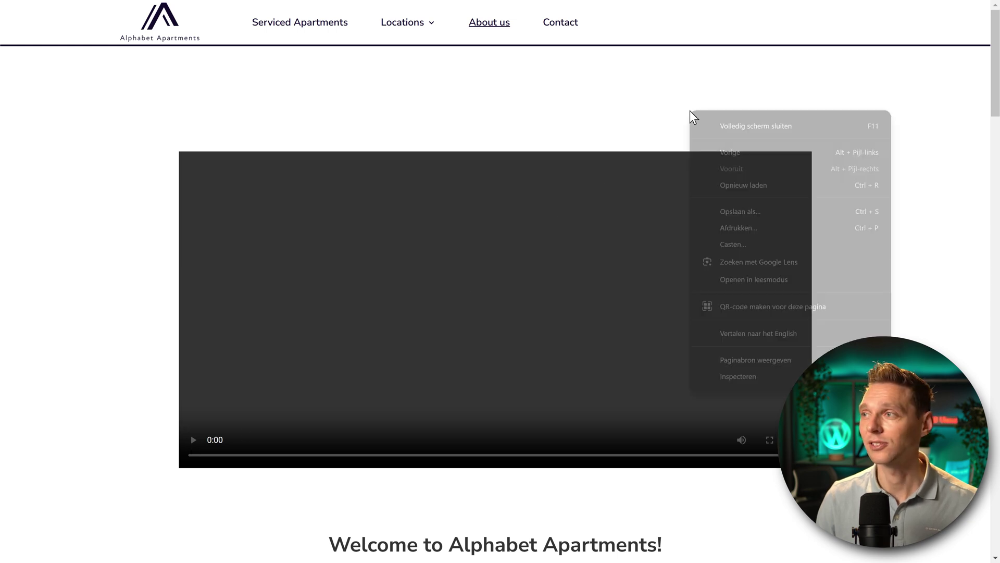
{"action": "left_click", "coordinate": [739, 379]}
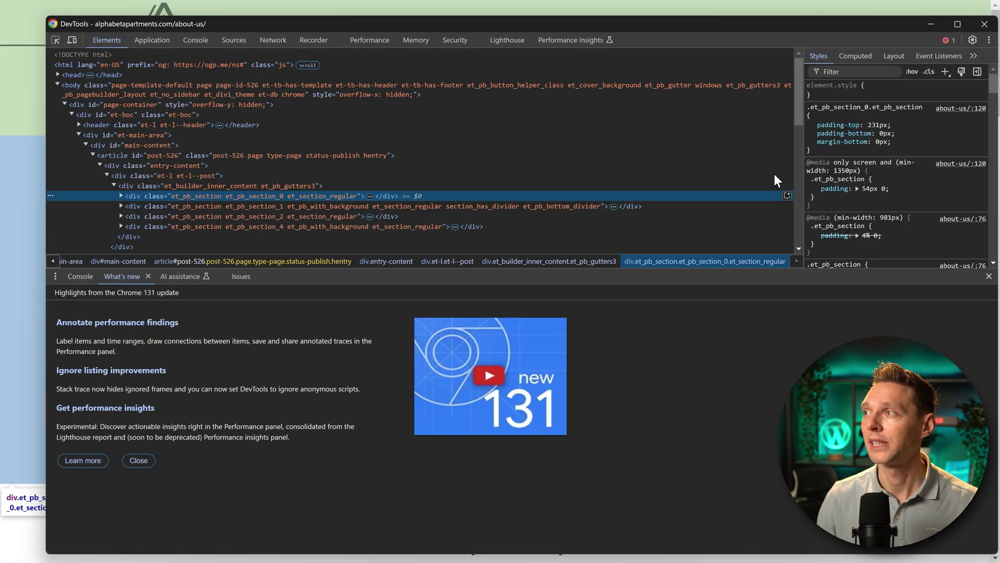
{"action": "left_click", "coordinate": [948, 40]}
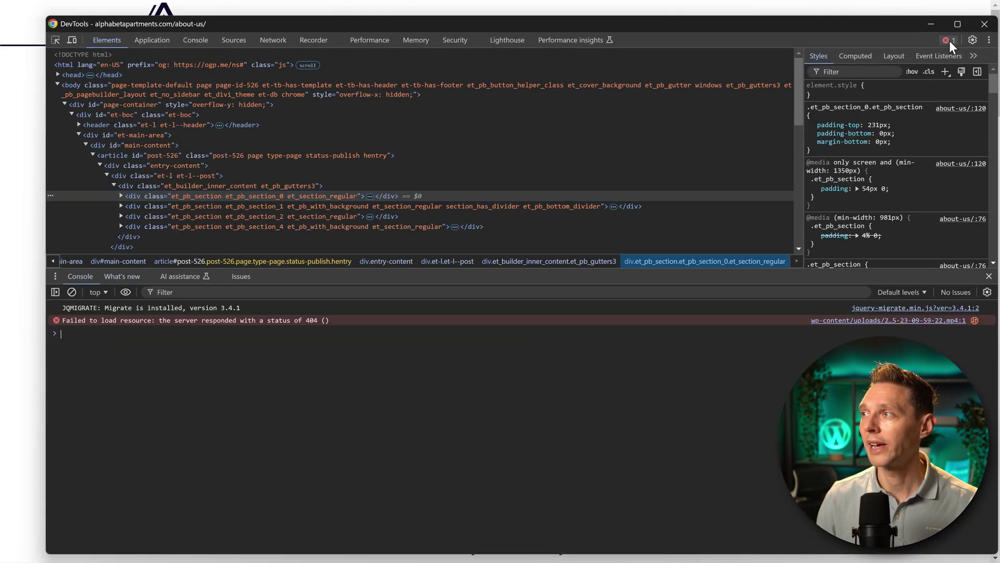
{"action": "right_click", "coordinate": [892, 320]}
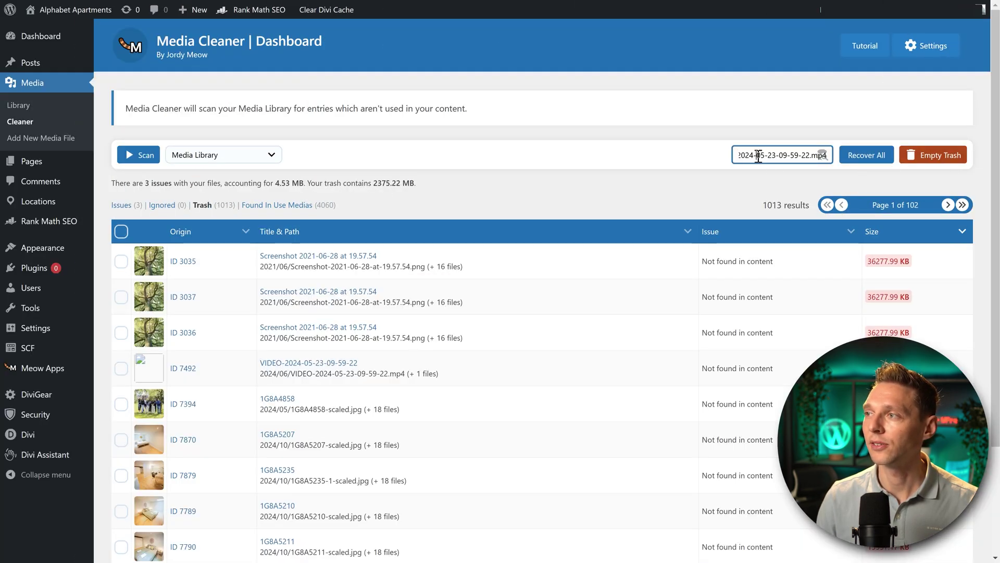
{"action": "left_click_drag", "start_coordinate": [763, 156], "coordinate": [625, 168]}
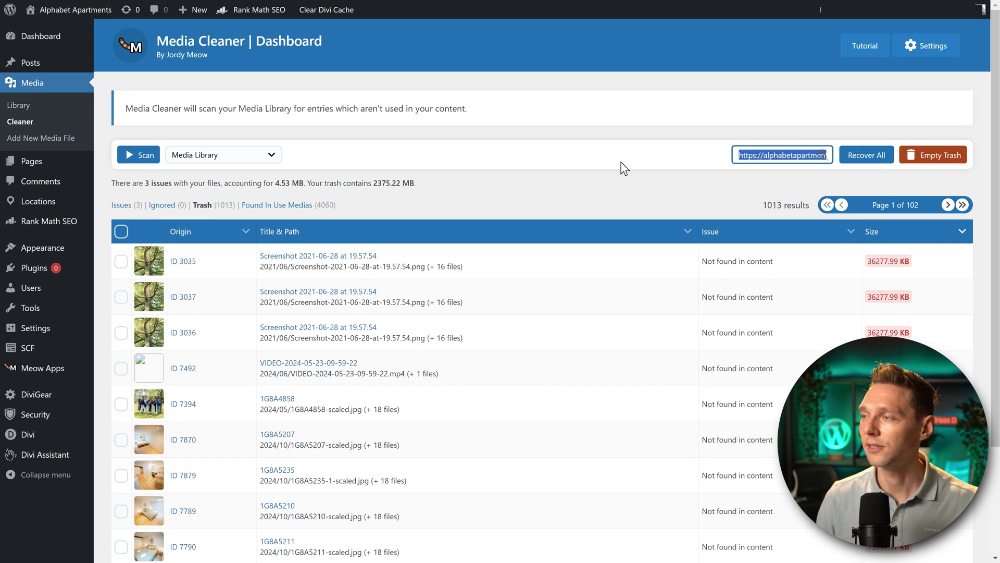
{"action": "key", "text": "ctrl+v"}
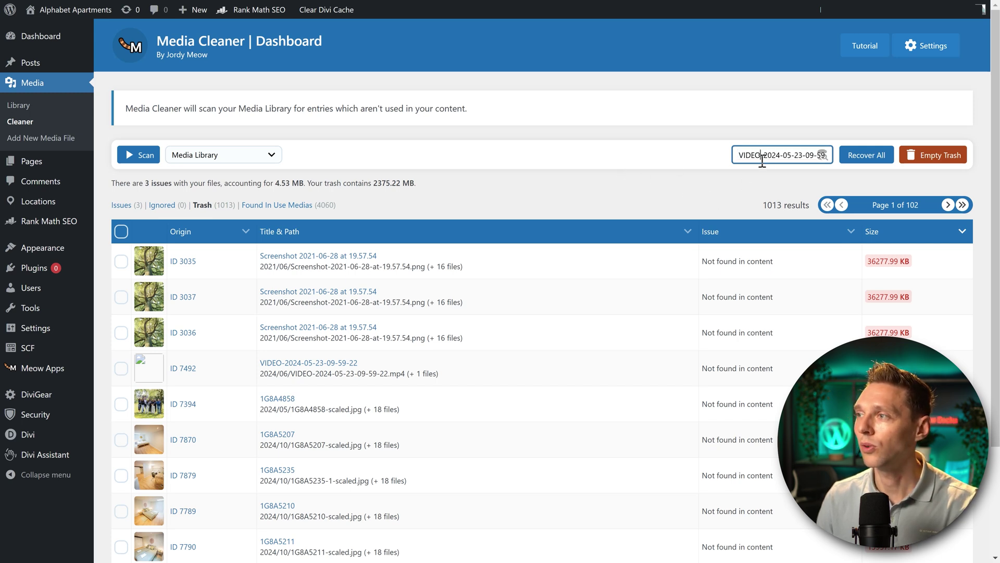
{"action": "left_click_drag", "start_coordinate": [762, 159], "coordinate": [890, 161]}
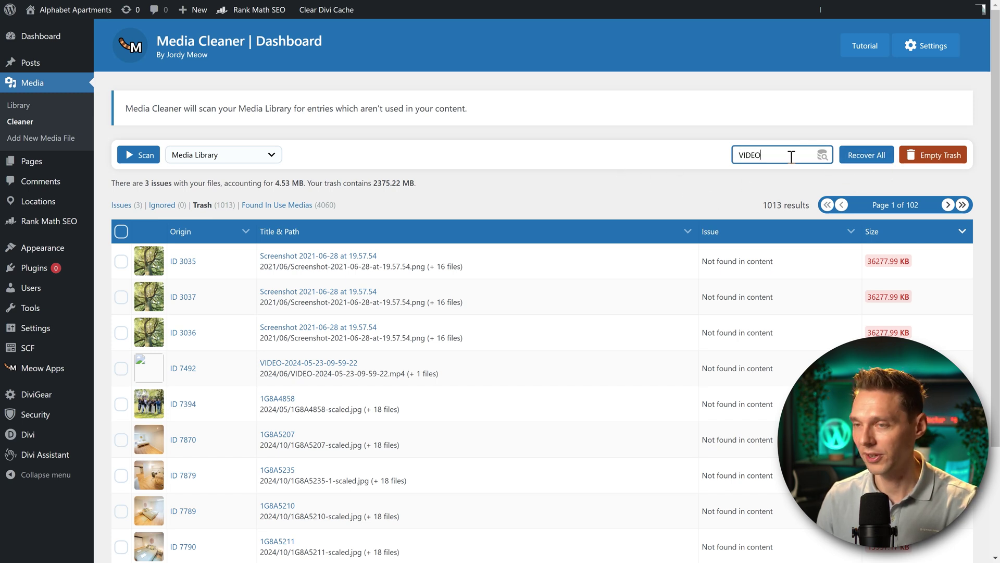
{"action": "key", "text": "Return"}
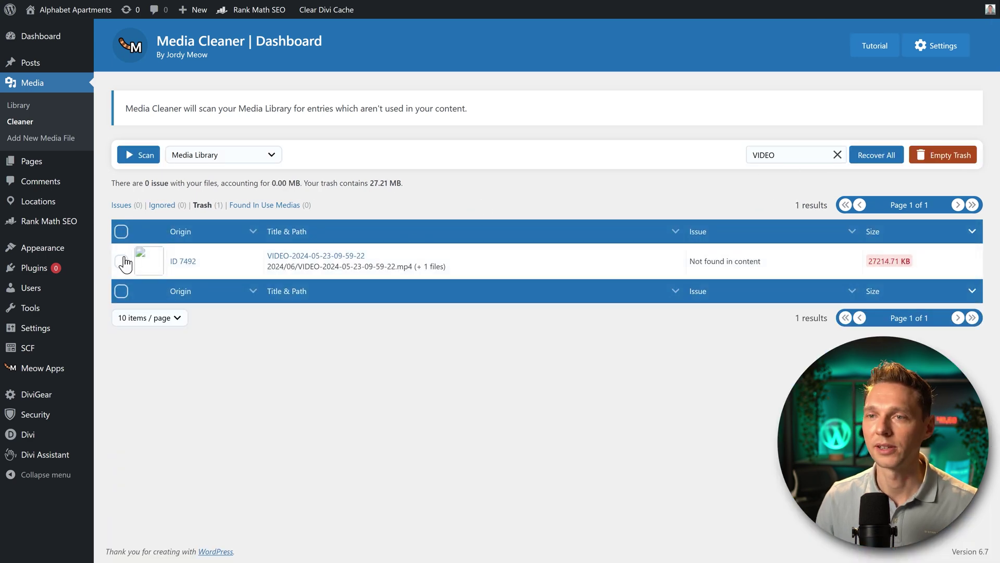
{"action": "left_click", "coordinate": [123, 262]}
{"action": "left_click", "coordinate": [211, 166]}
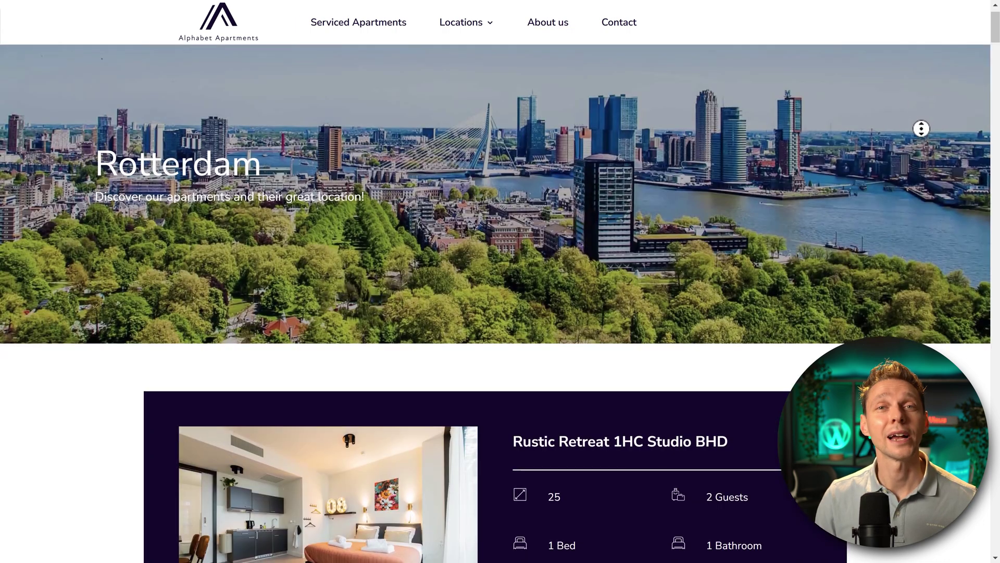
- Scroll down the site to check the restored About us video and the Rotterdam listings
{"action": "scroll", "coordinate": [921, 128], "scroll_direction": "down", "scroll_amount": 2}
{"action": "scroll", "coordinate": [926, 183], "scroll_direction": "down", "scroll_amount": 9}
{"action": "scroll", "coordinate": [914, 215], "scroll_direction": "down", "scroll_amount": 10}
{"action": "scroll", "coordinate": [915, 215], "scroll_direction": "down", "scroll_amount": 10}
{"action": "scroll", "coordinate": [915, 215], "scroll_direction": "down", "scroll_amount": 10}
{"action": "scroll", "coordinate": [915, 215], "scroll_direction": "down", "scroll_amount": 10}
{"action": "scroll", "coordinate": [914, 215], "scroll_direction": "down", "scroll_amount": 10}
{"action": "scroll", "coordinate": [915, 214], "scroll_direction": "down", "scroll_amount": 5}
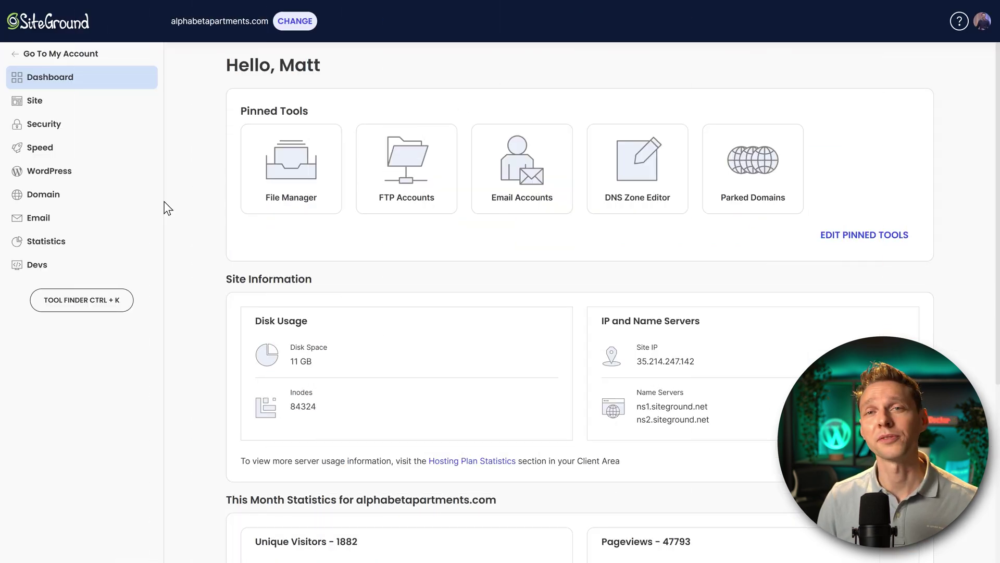
- Navigate File Manager to public_html/wp-content/uploads and select the wpmc-trash folder
{"action": "left_click", "coordinate": [290, 175]}
{"action": "left_click", "coordinate": [239, 193]}
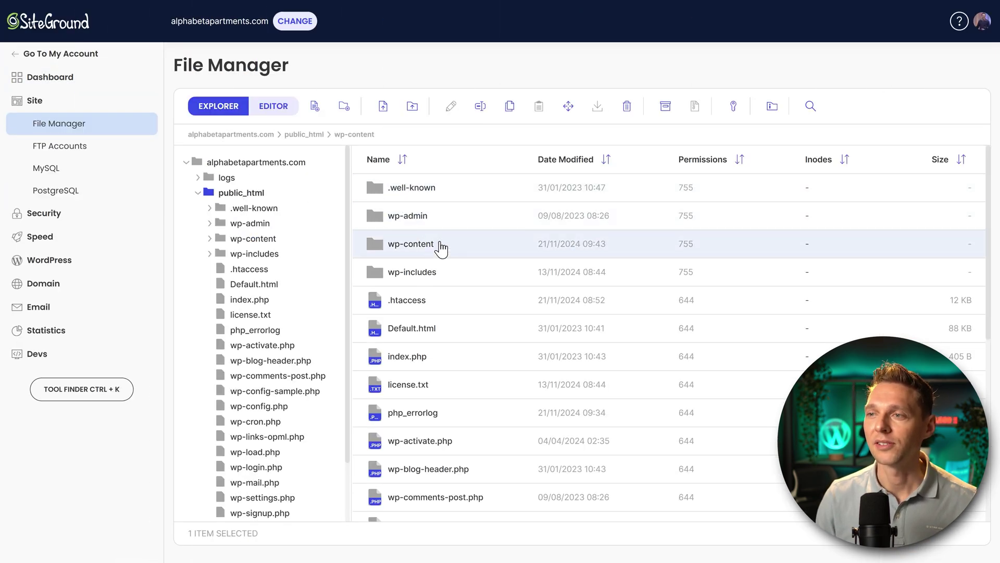
{"action": "double_click", "coordinate": [440, 246]}
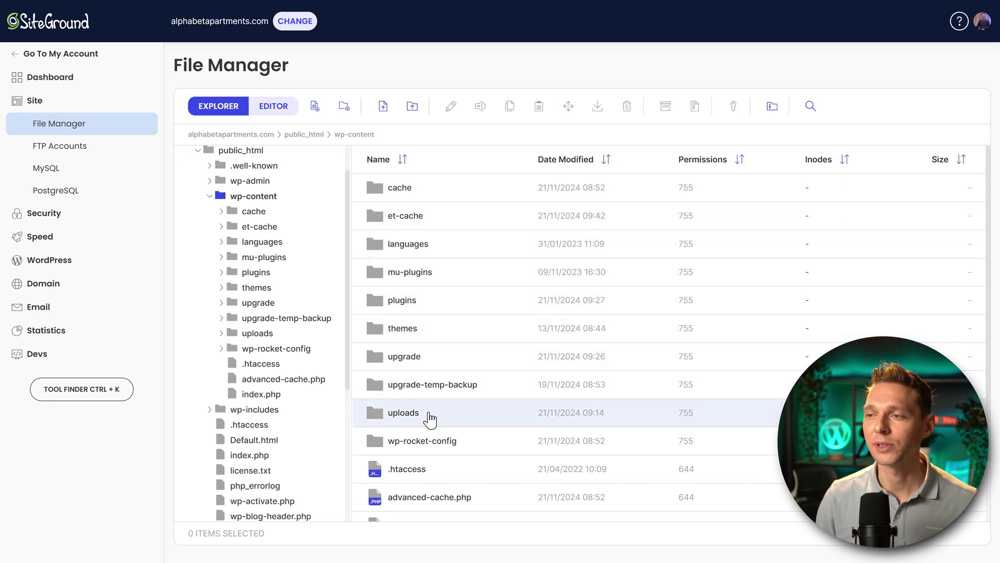
{"action": "double_click", "coordinate": [467, 419]}
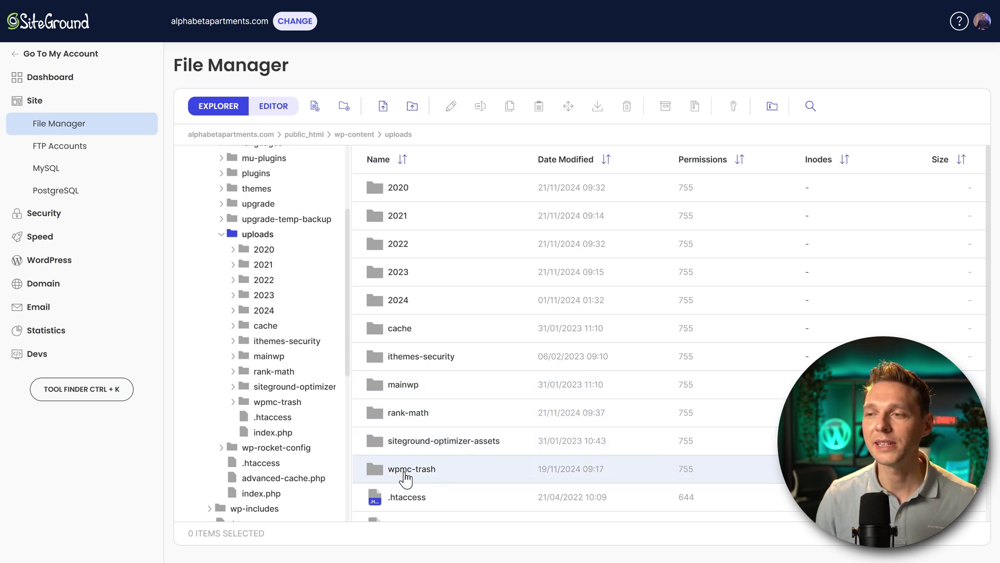
{"action": "left_click", "coordinate": [472, 470]}
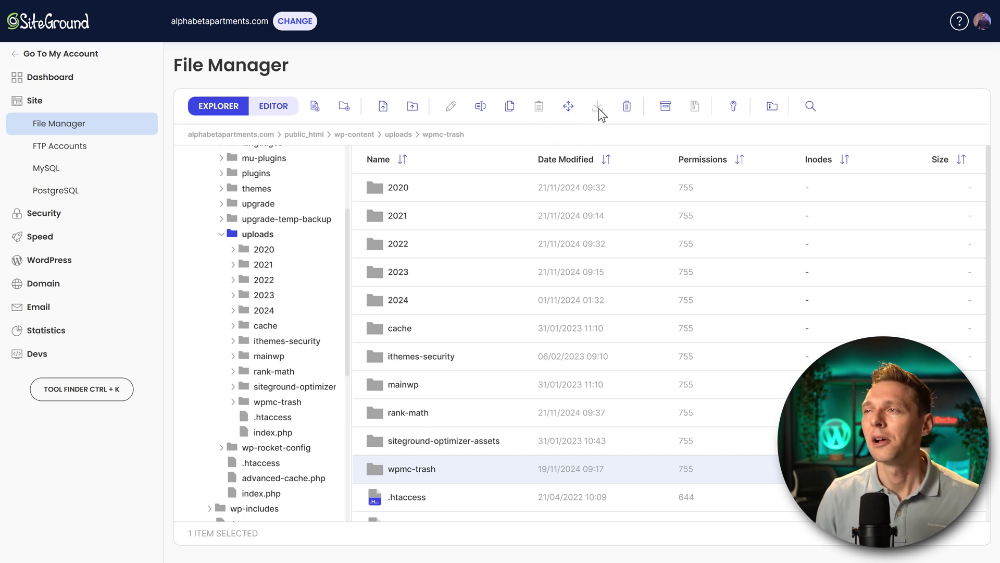
- Archive the selected wpmc-trash folder as 'Trashed media library files' and confirm
{"action": "left_click", "coordinate": [665, 110]}
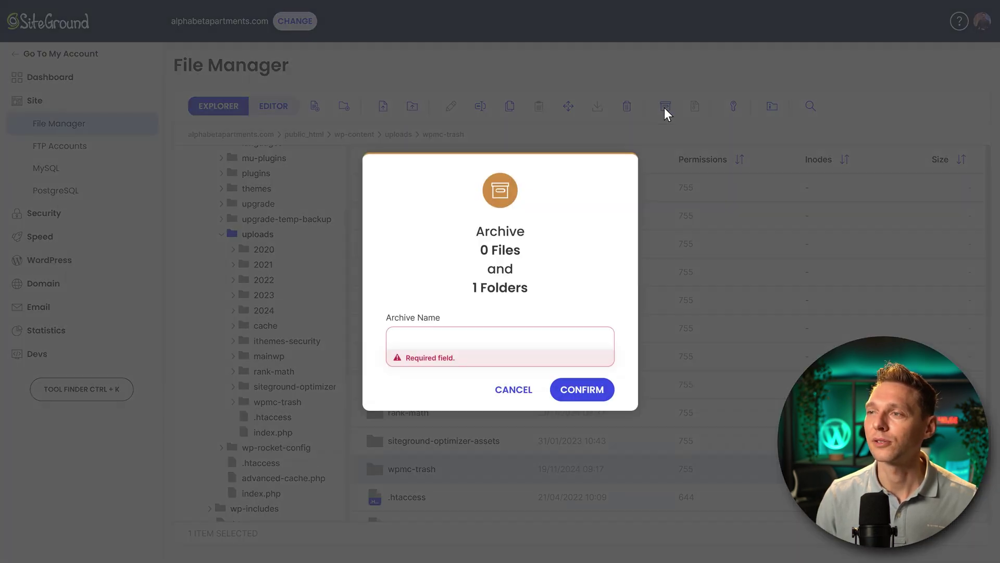
{"action": "left_click", "coordinate": [443, 344]}
{"action": "type", "text": "Trashed m"}
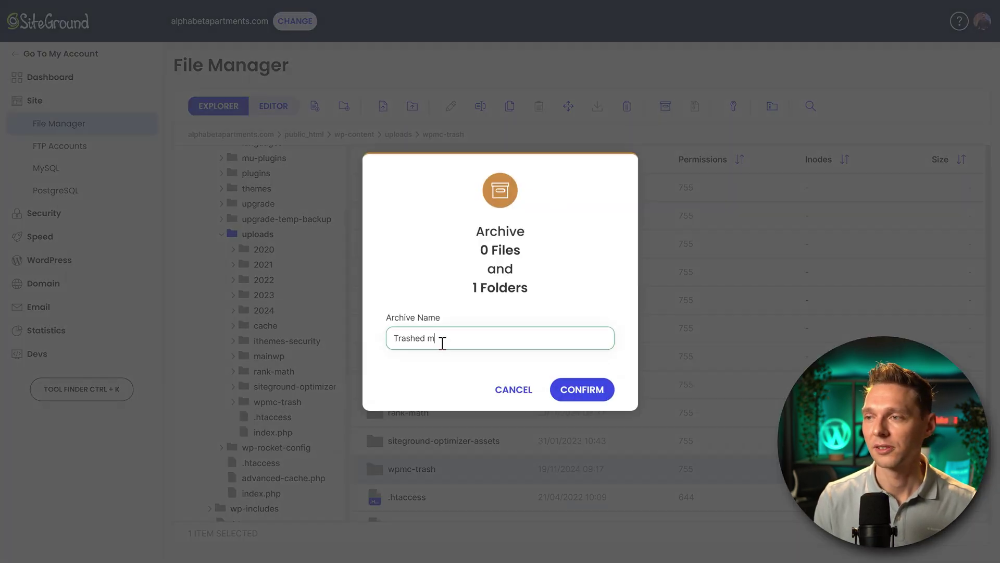
{"action": "type", "text": "edia library for"}
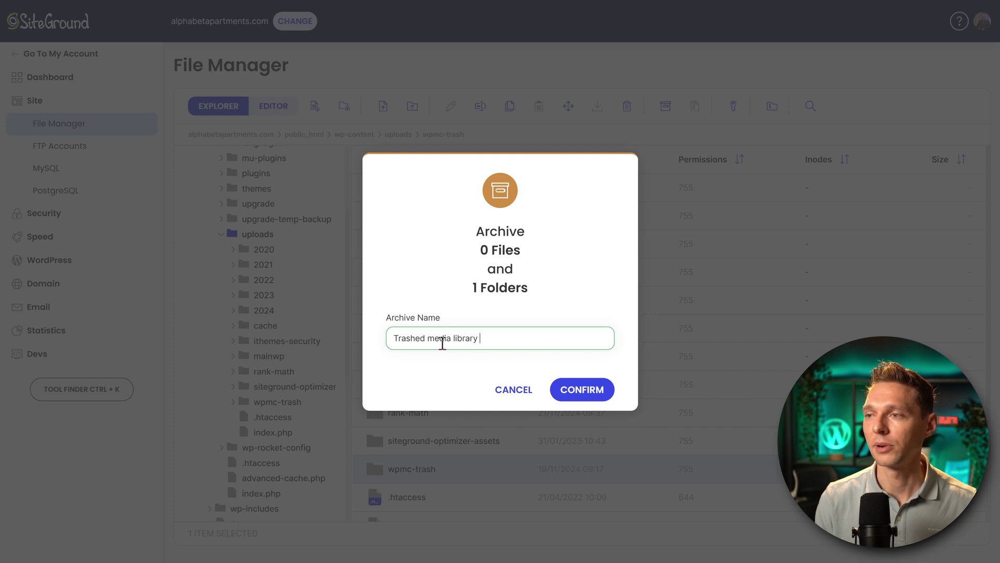
{"action": "key", "text": "BackSpace"}
{"action": "key", "text": "BackSpace"}
{"action": "type", "text": "ioles"}
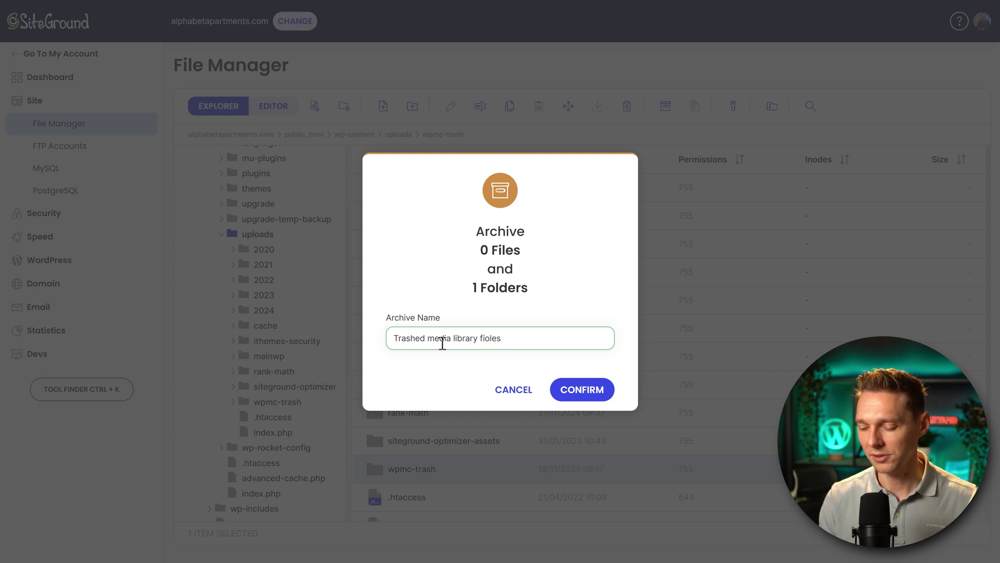
{"action": "key", "text": "BackSpace"}
{"action": "key", "text": "BackSpace"}
{"action": "key", "text": "BackSpace"}
{"action": "key", "text": "BackSpace"}
{"action": "type", "text": "les"}
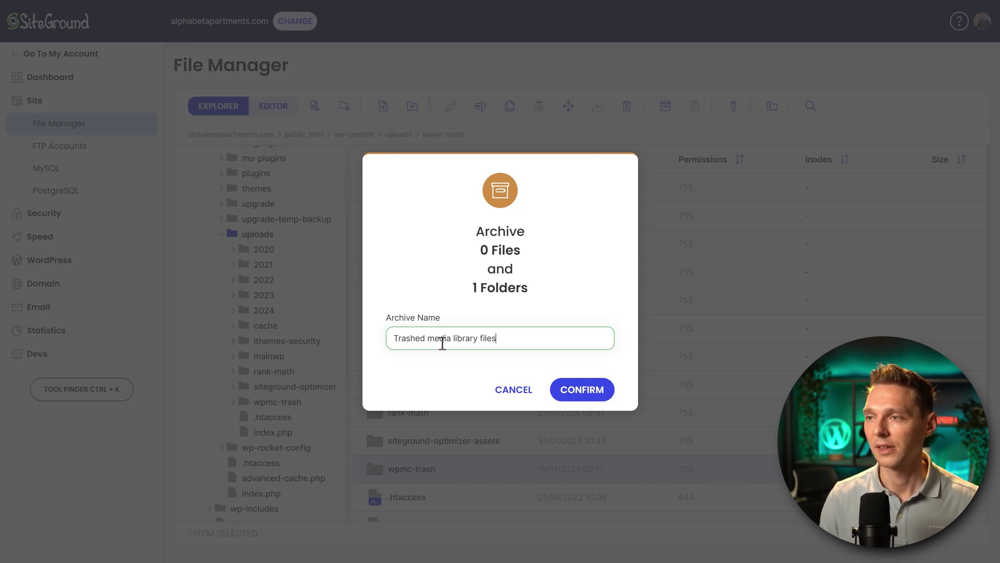
{"action": "left_click", "coordinate": [583, 391]}
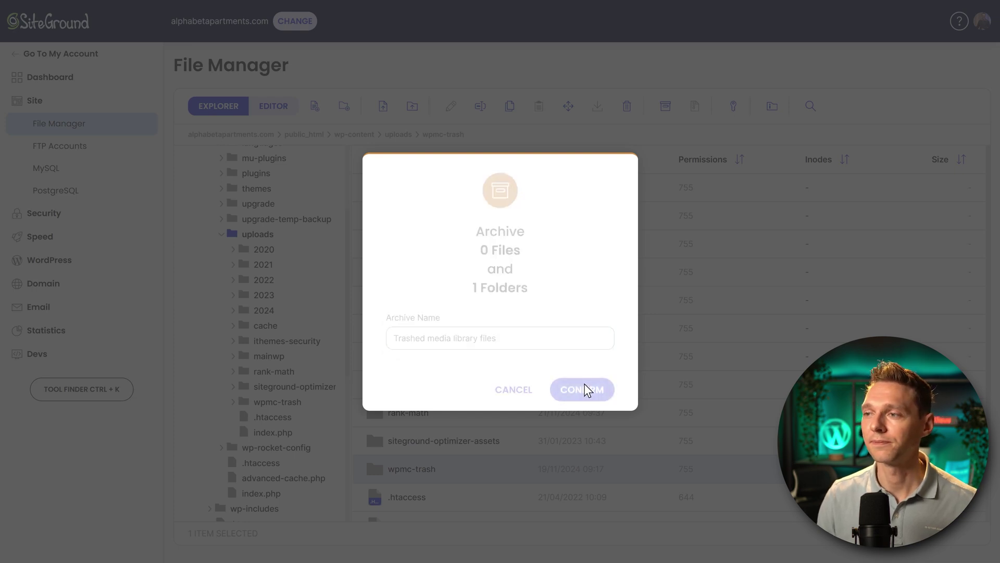